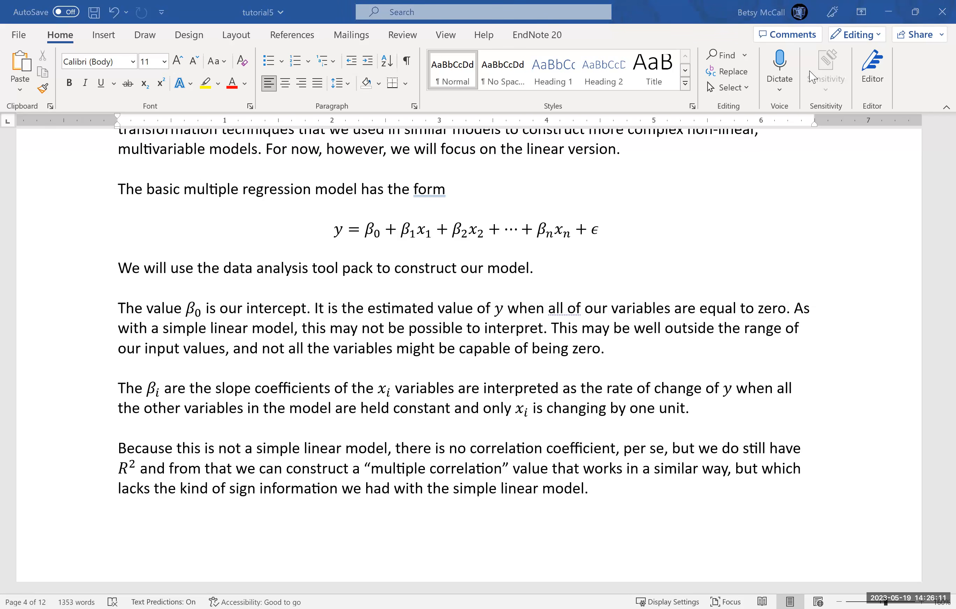
Switch to the tutorial5 workbook in Excel and copy the Office Hours column into column H.
key("alt+Tab")
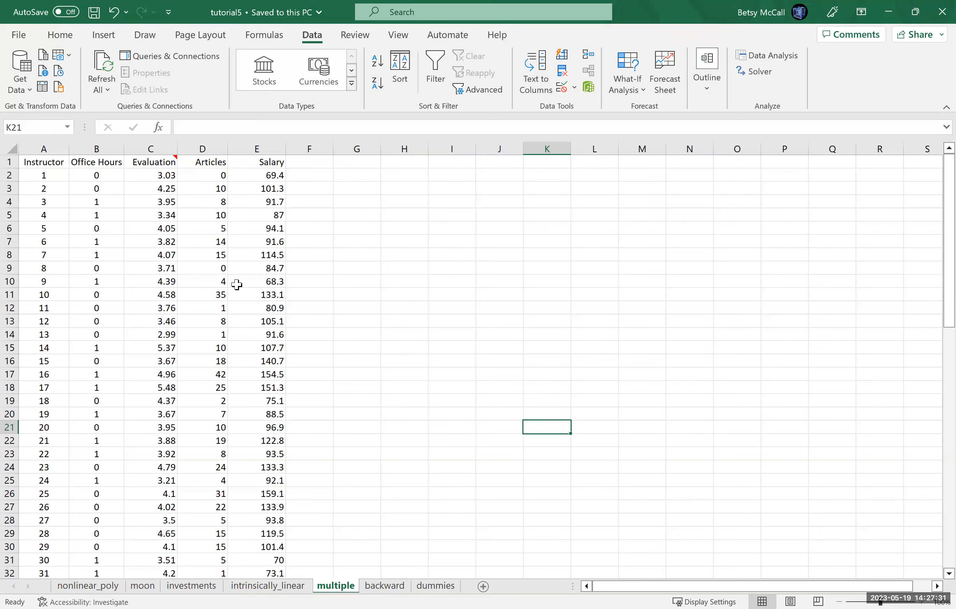
left_click(89, 152)
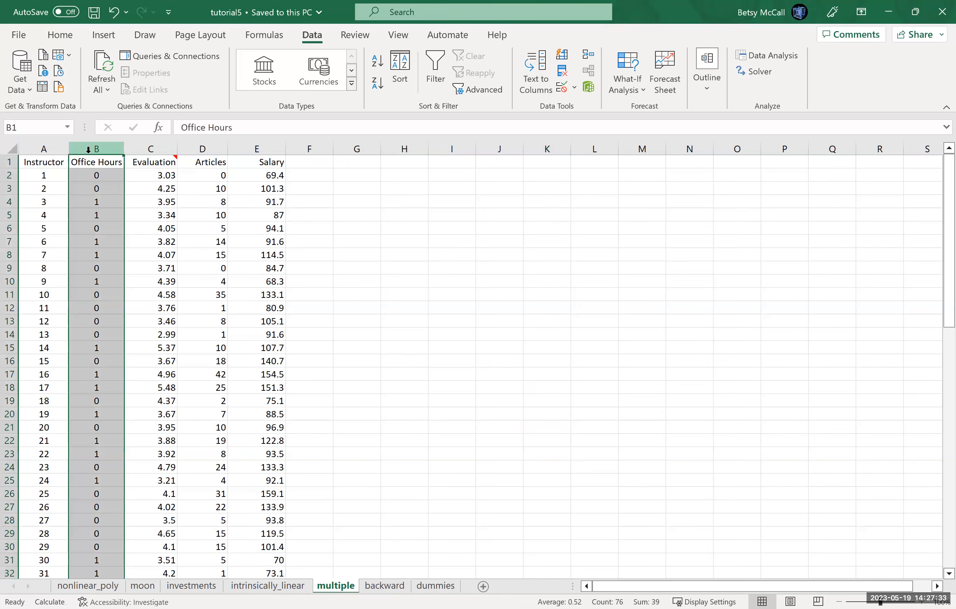
key("ctrl+c")
left_click(392, 145)
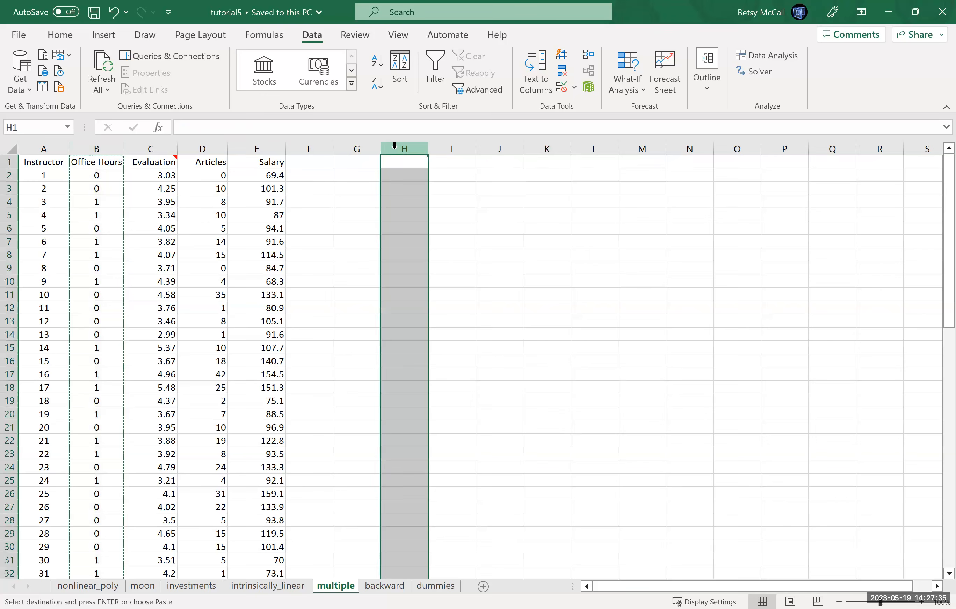
key("ctrl+v")
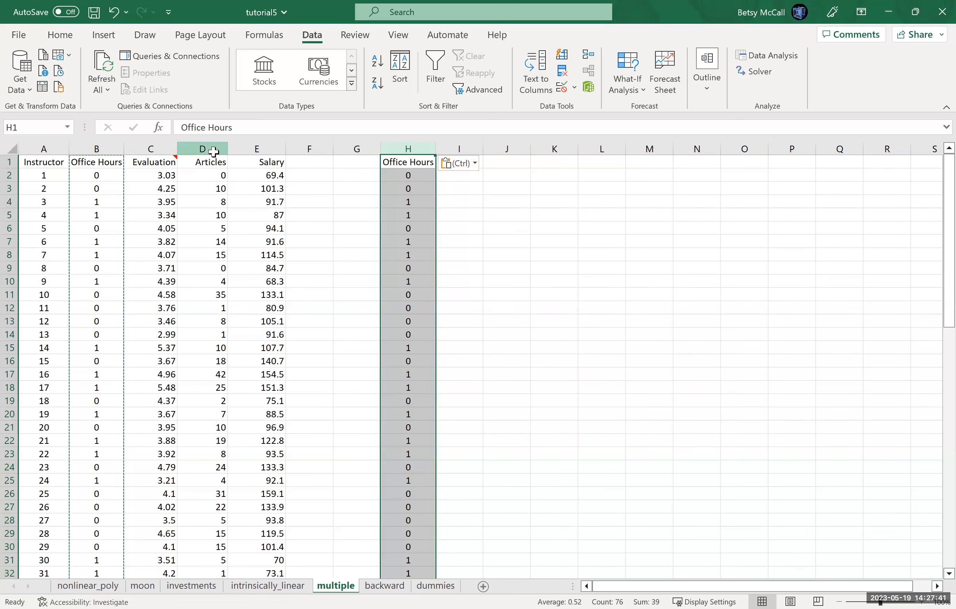
Copy the Articles and Salary columns into columns I and J, beside the copied Office Hours data.
left_click_drag(205, 148, 246, 148)
key("ctrl+c")
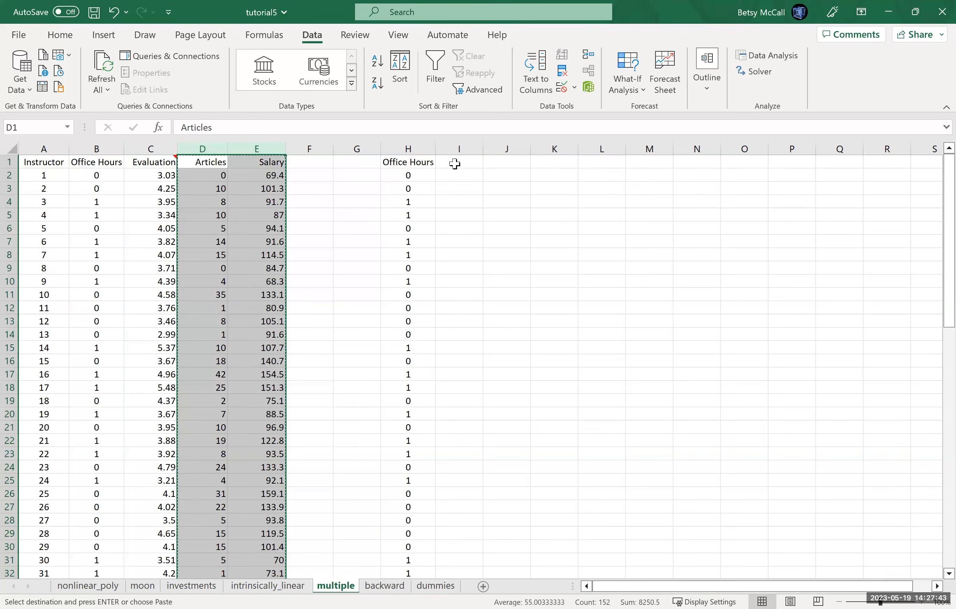
left_click(455, 164)
key("ctrl+v")
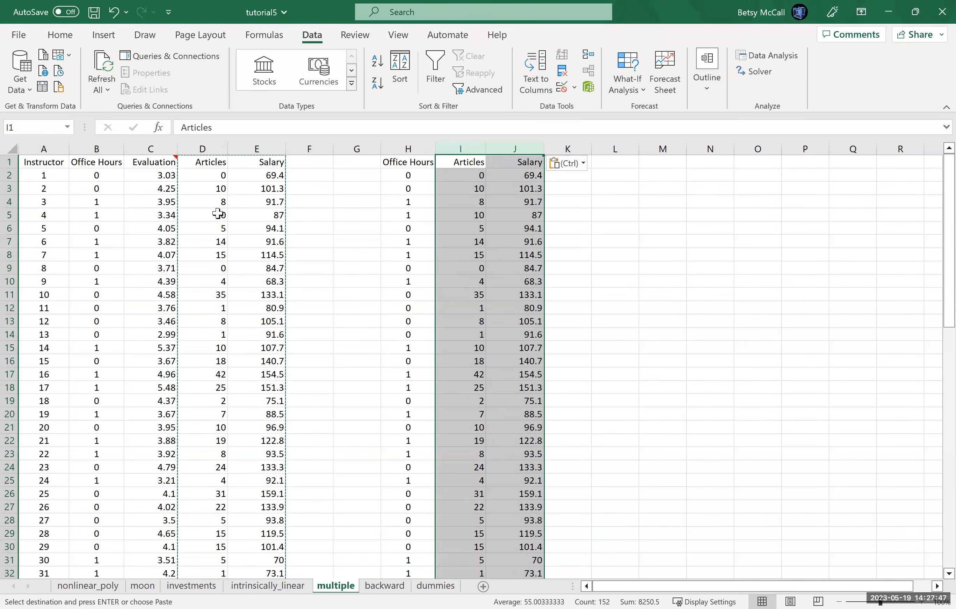
Copy the Evaluation column into column K so it becomes the last column of the rearranged data.
left_click(163, 149)
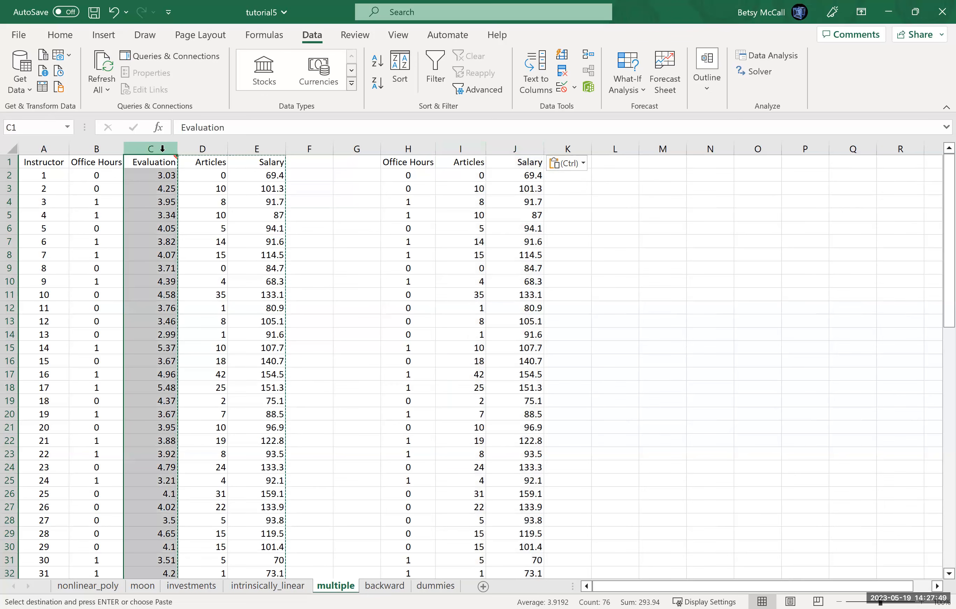
key("ctrl+c")
left_click(570, 160)
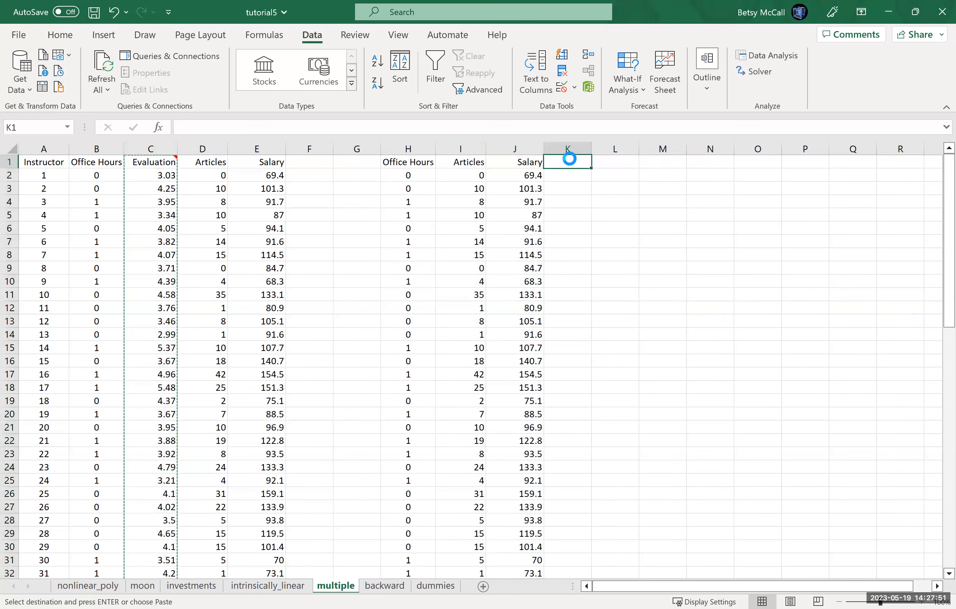
key("ctrl+v")
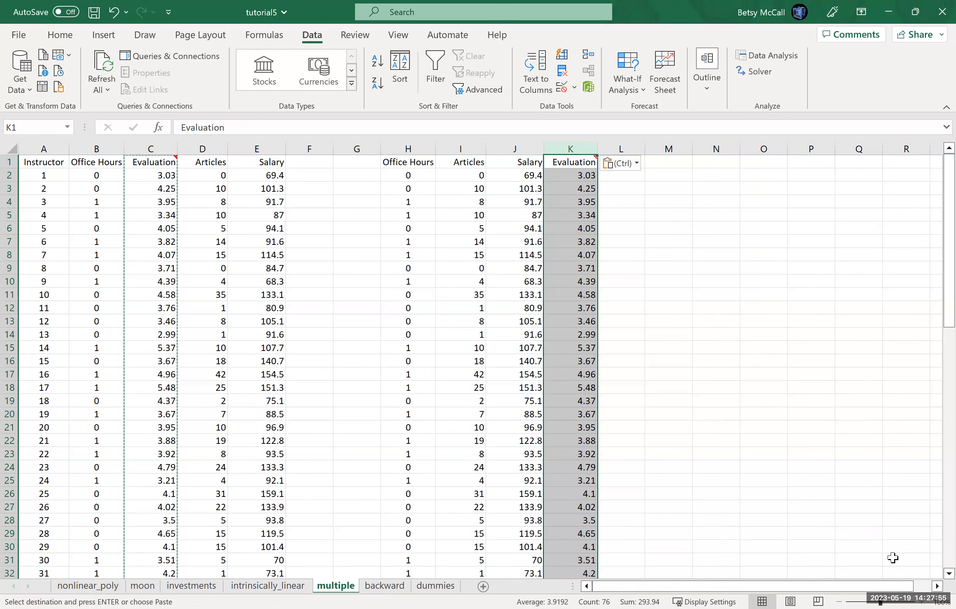
Start a Correlation analysis from the data analysis tools with $H$1:$K$76 as its input range.
left_click(937, 587)
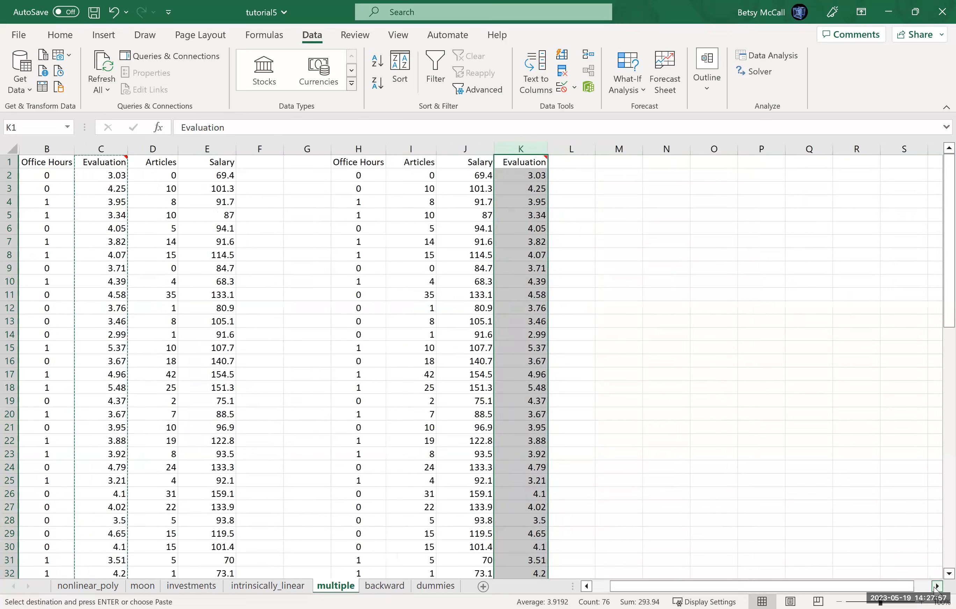
left_click(936, 587)
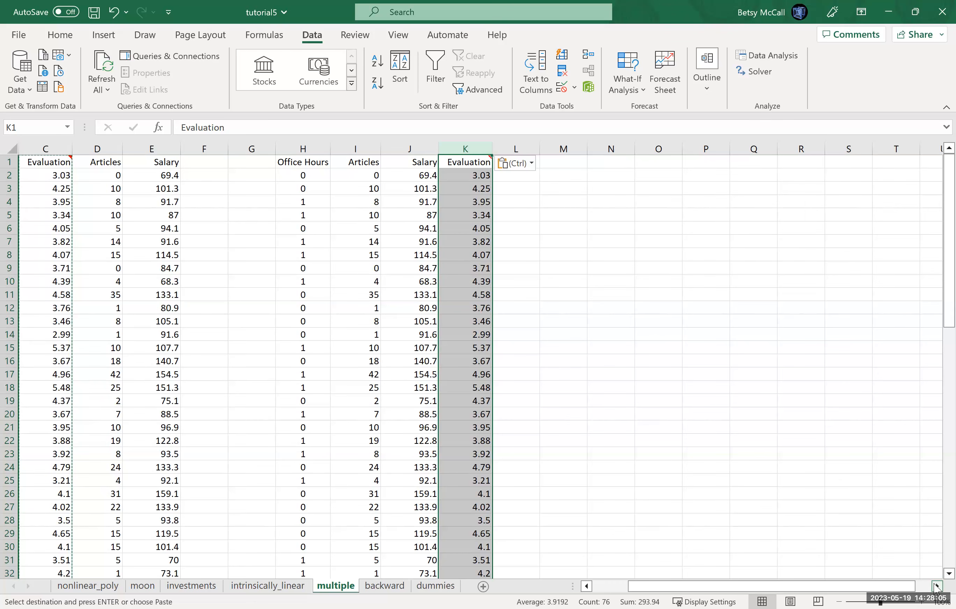
left_click(762, 64)
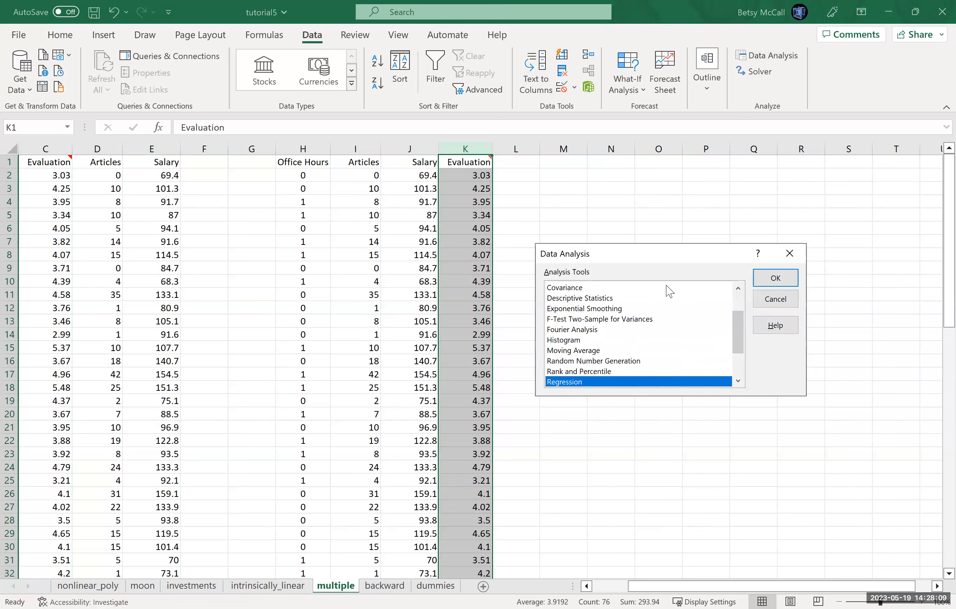
left_click(738, 288)
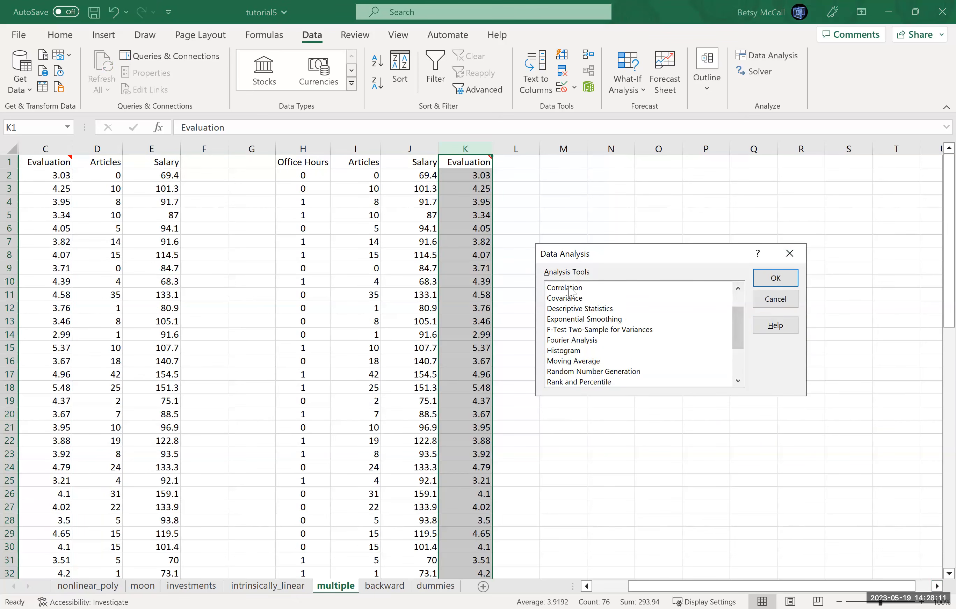
left_click(576, 288)
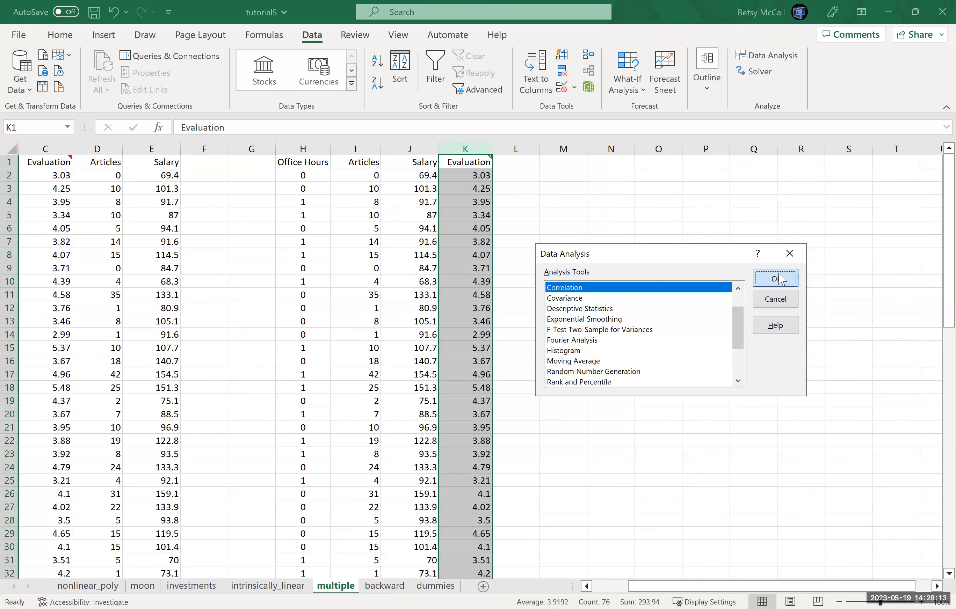
left_click(726, 270)
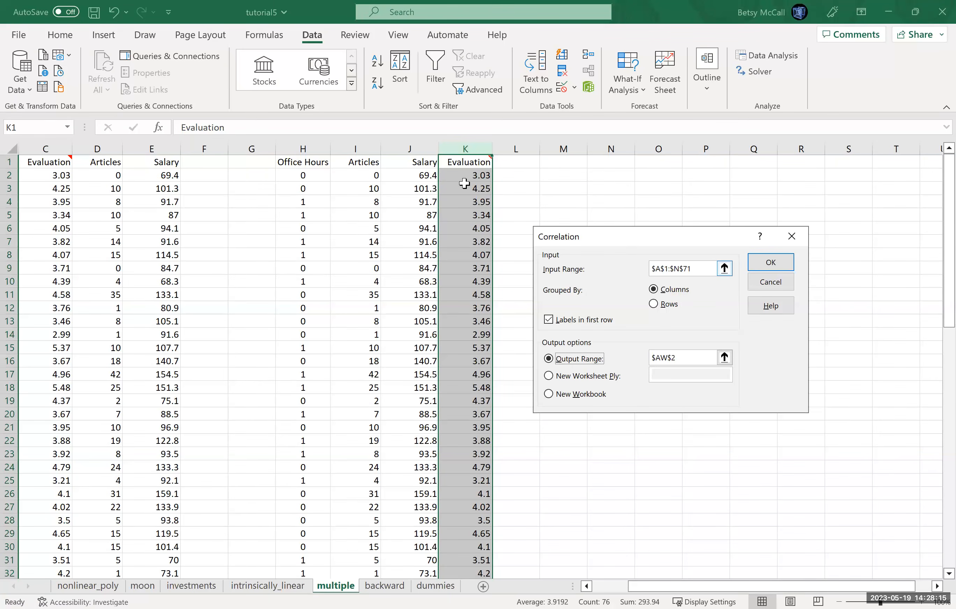
left_click(407, 161)
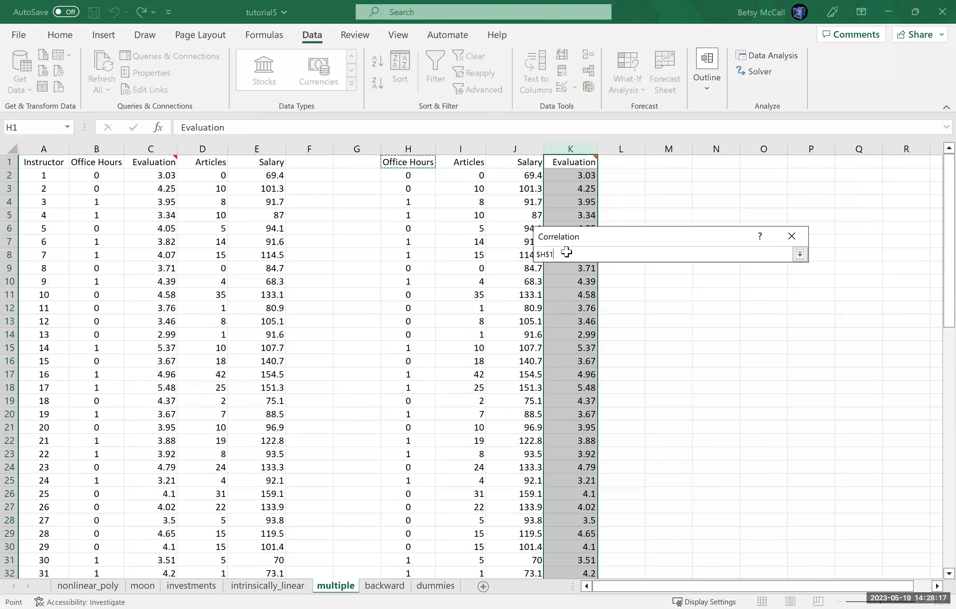
left_click_drag(566, 588, 567, 543)
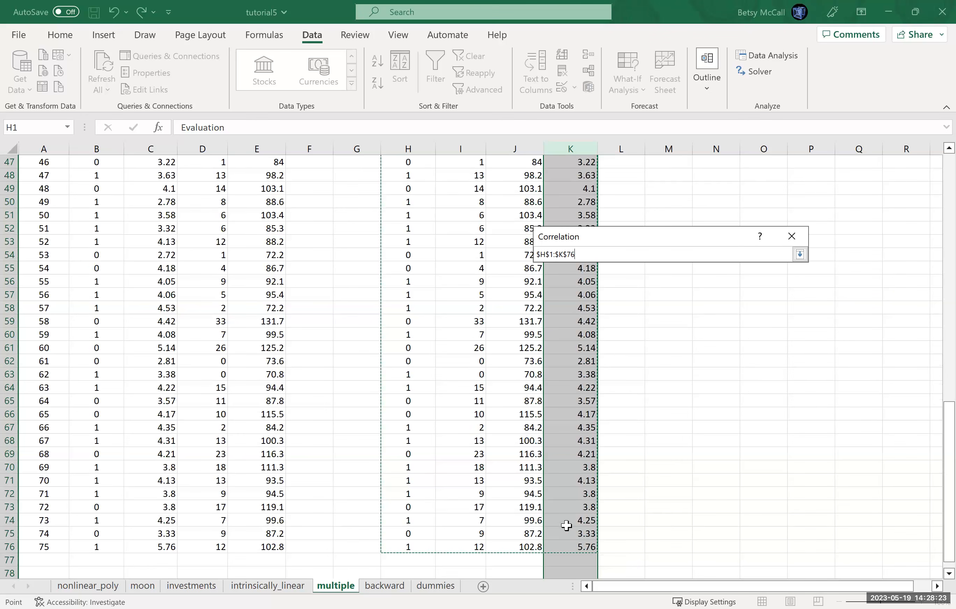
left_click(799, 255)
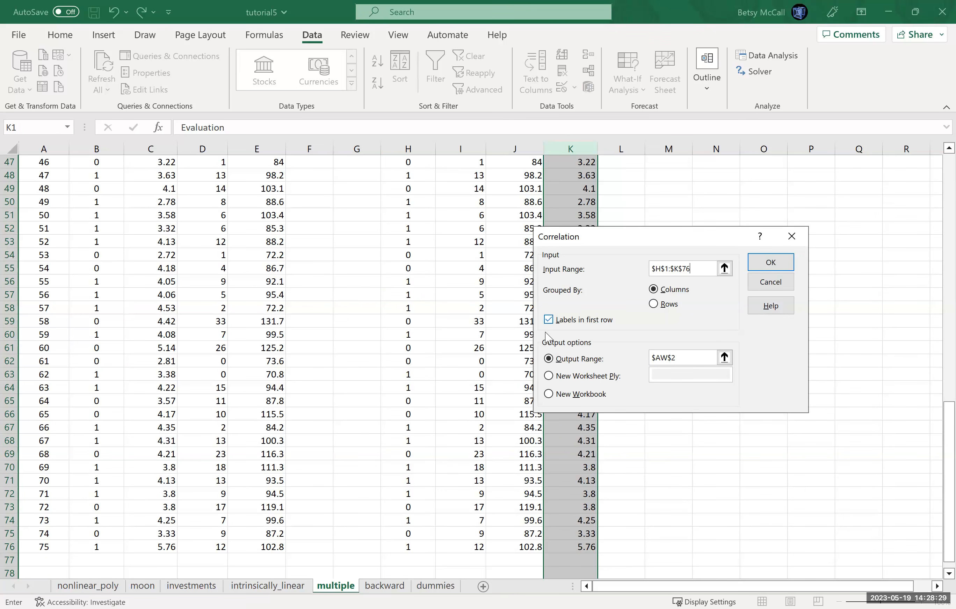
Set the correlation output range to cell $M$1 and generate the correlation matrix.
left_click(729, 360)
left_click_drag(869, 588, 685, 593)
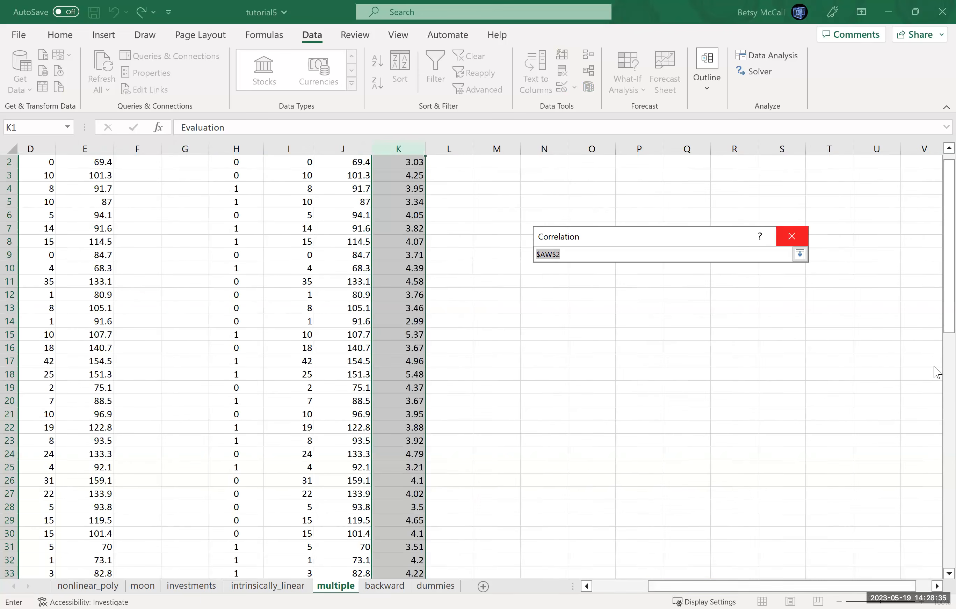
left_click_drag(940, 330, 934, 173)
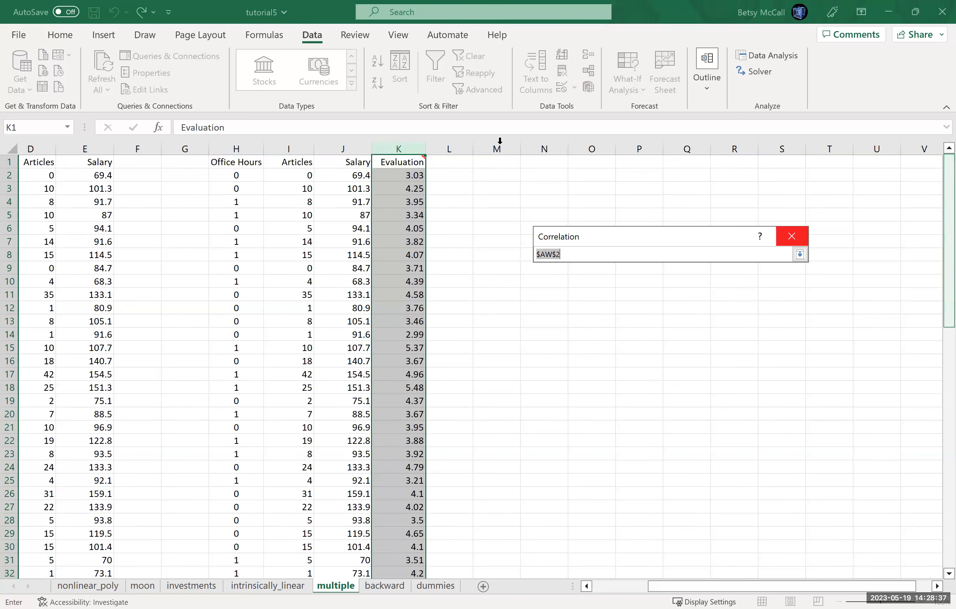
left_click(495, 161)
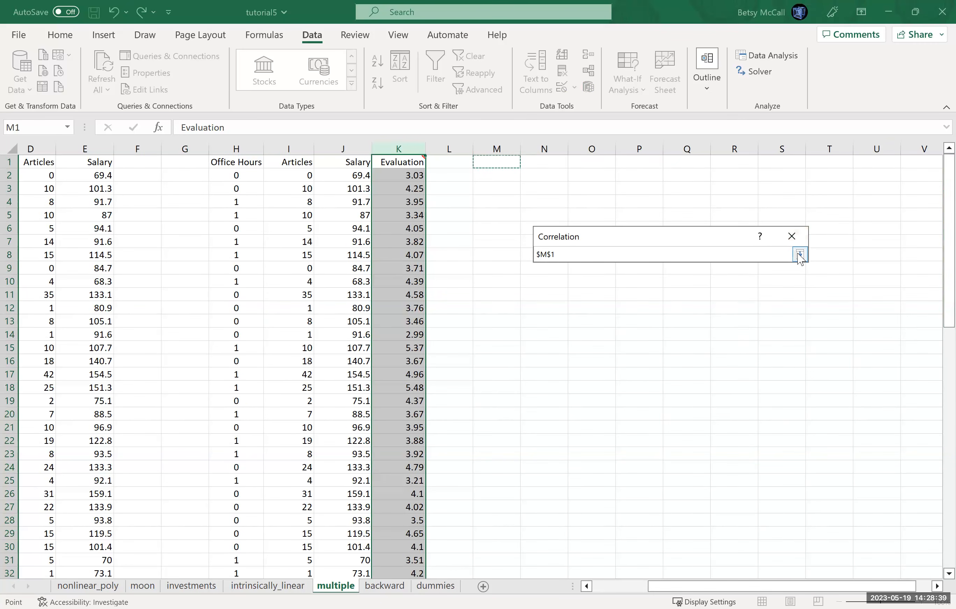
key("Return")
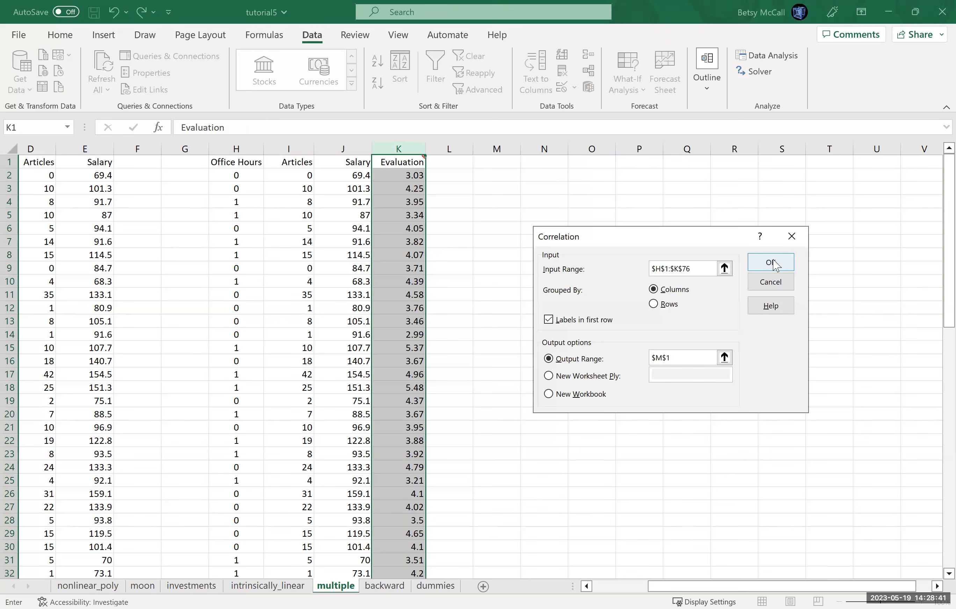
left_click(776, 264)
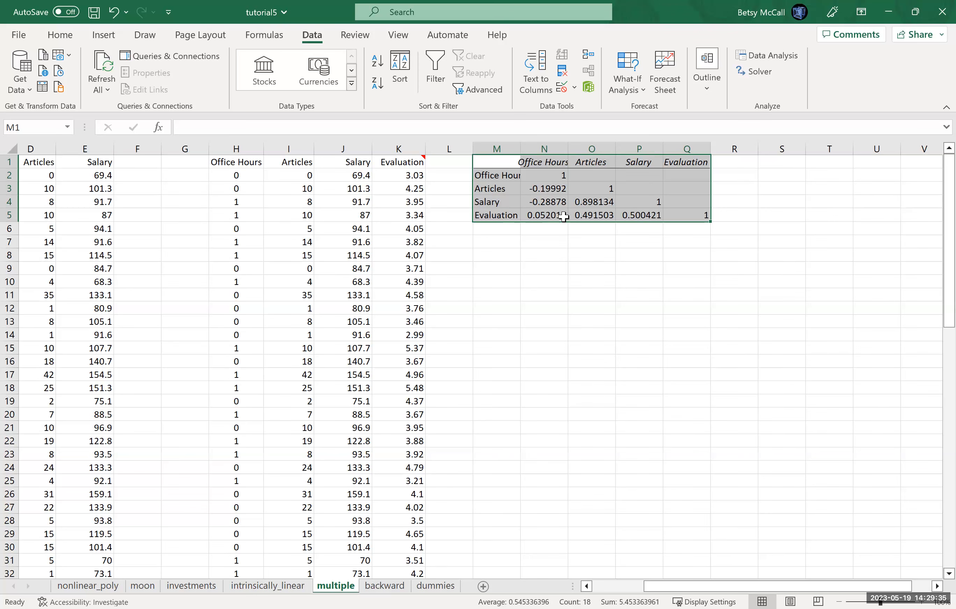
Examine the matrix's correlations of Evaluation with Office Hours, Articles and Salary, and the one between Articles and Salary.
left_click(549, 217)
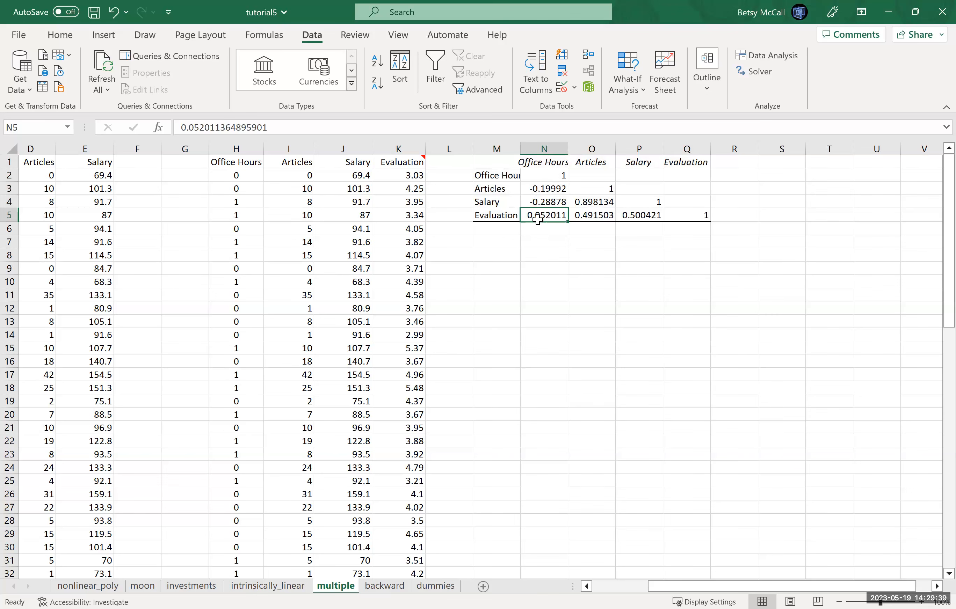
left_click(597, 217)
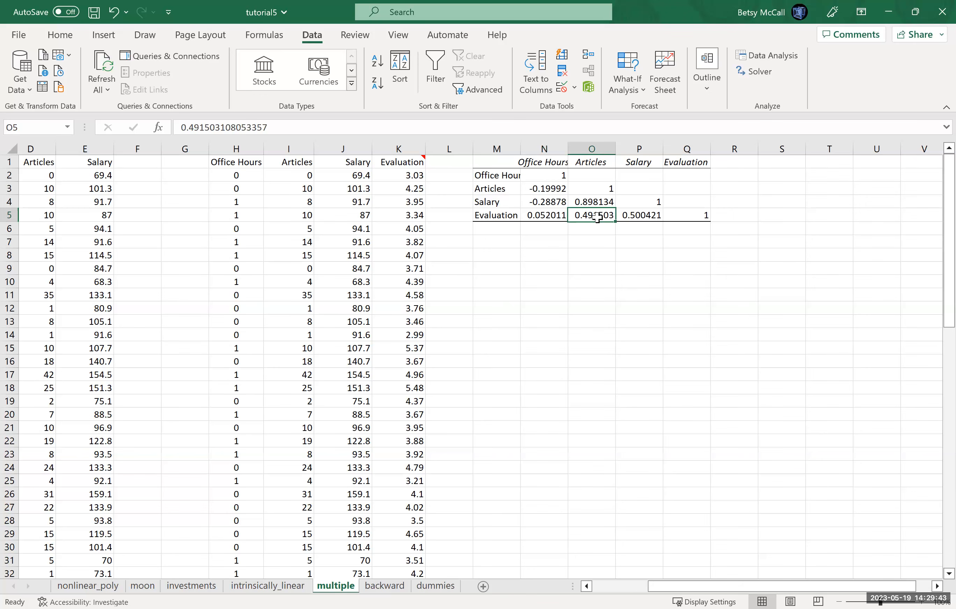
double_click(638, 223)
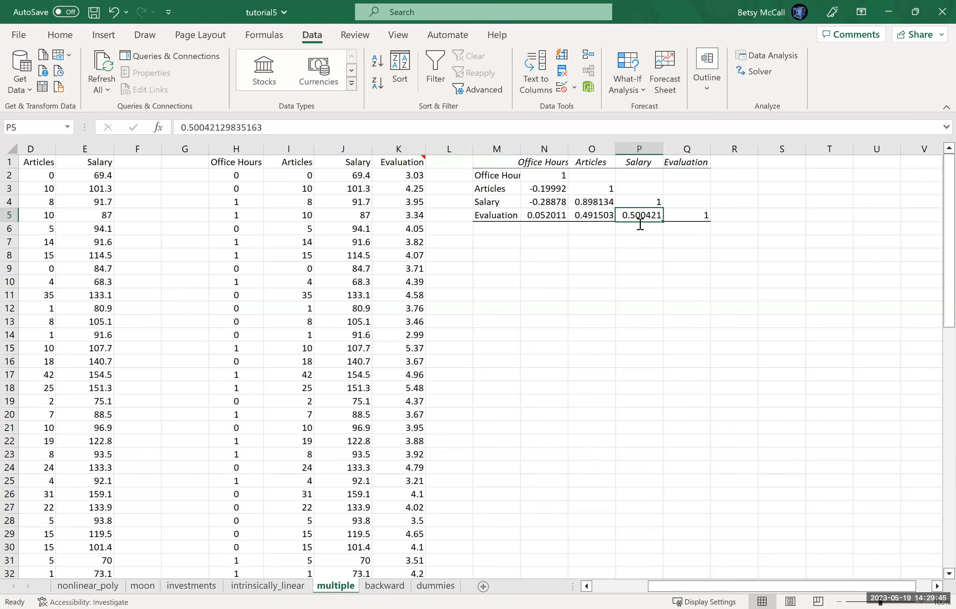
left_click(629, 296)
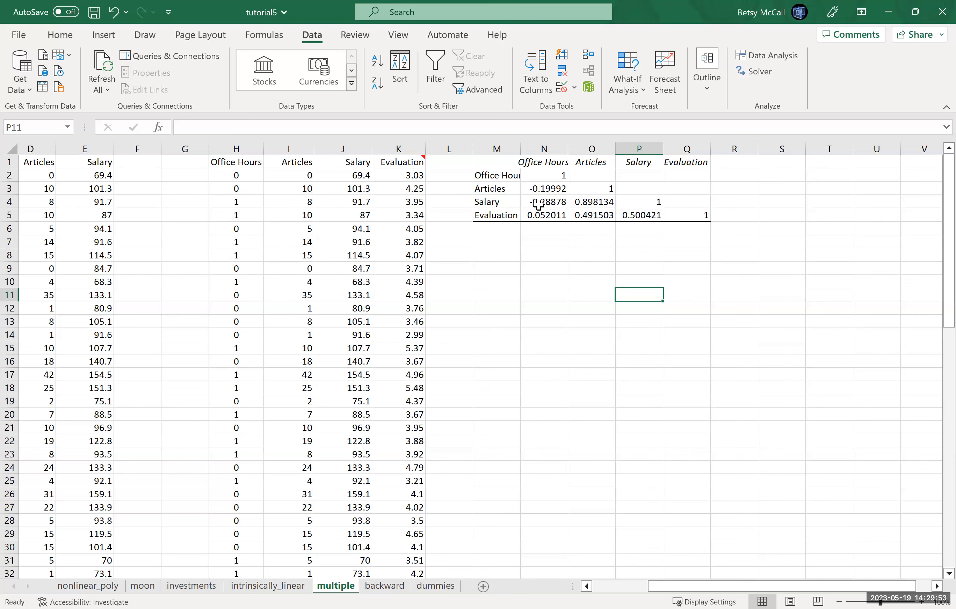
left_click(591, 205)
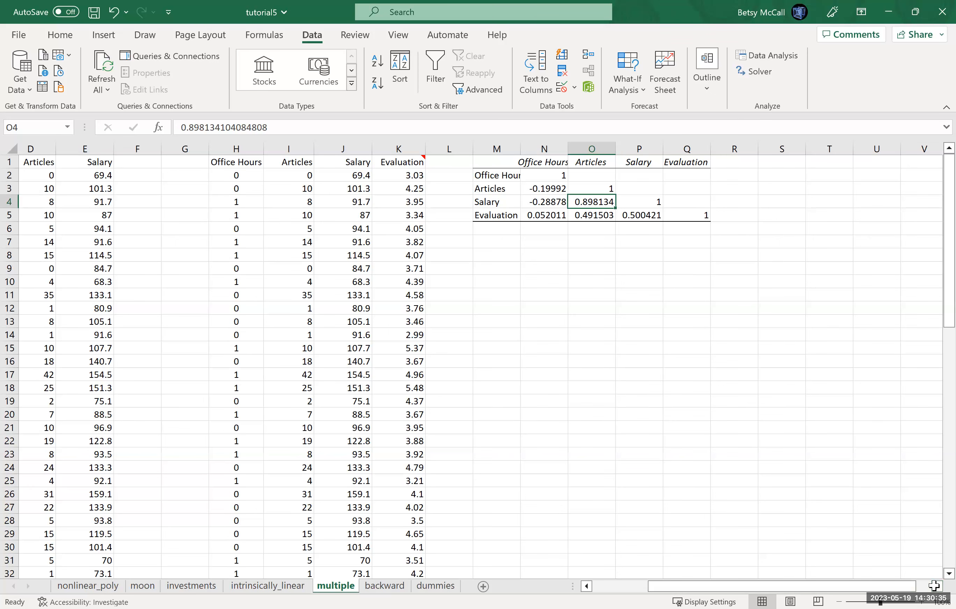
Insert a scatter chart of the Evaluation column in K against the Office Hours column in H.
left_click(236, 149)
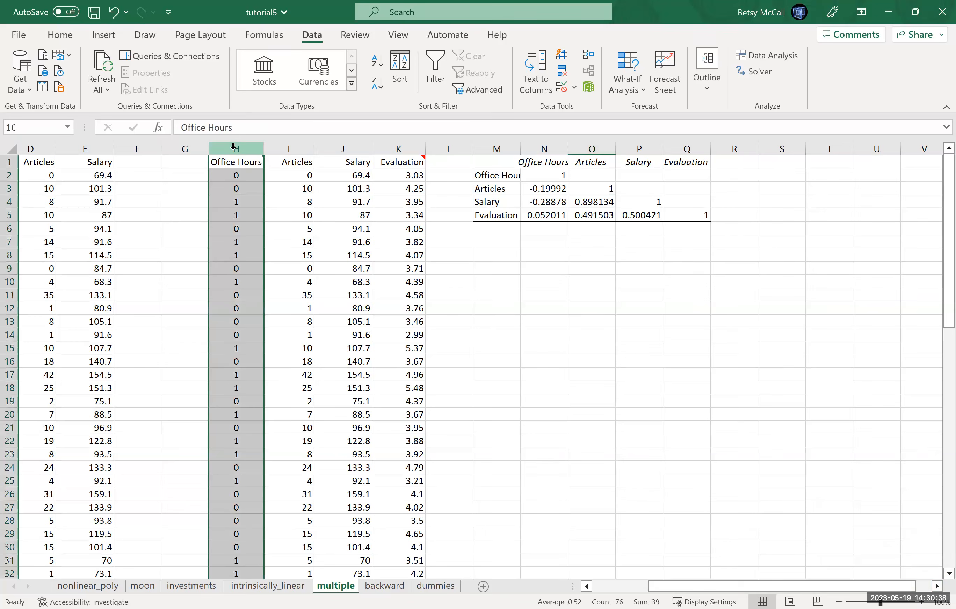
left_click(396, 149, "ctrl")
left_click(100, 36)
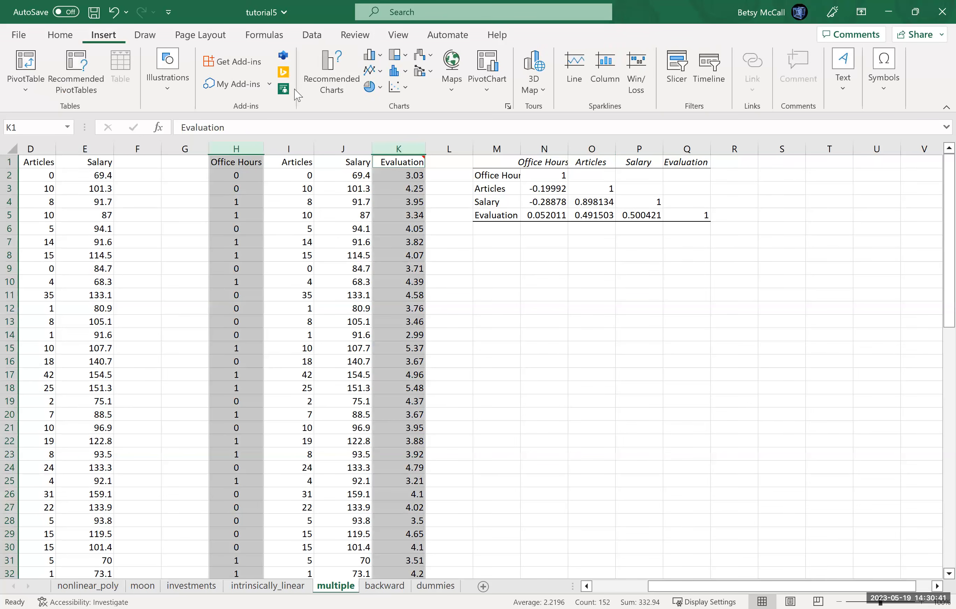
left_click(326, 83)
left_click(616, 499)
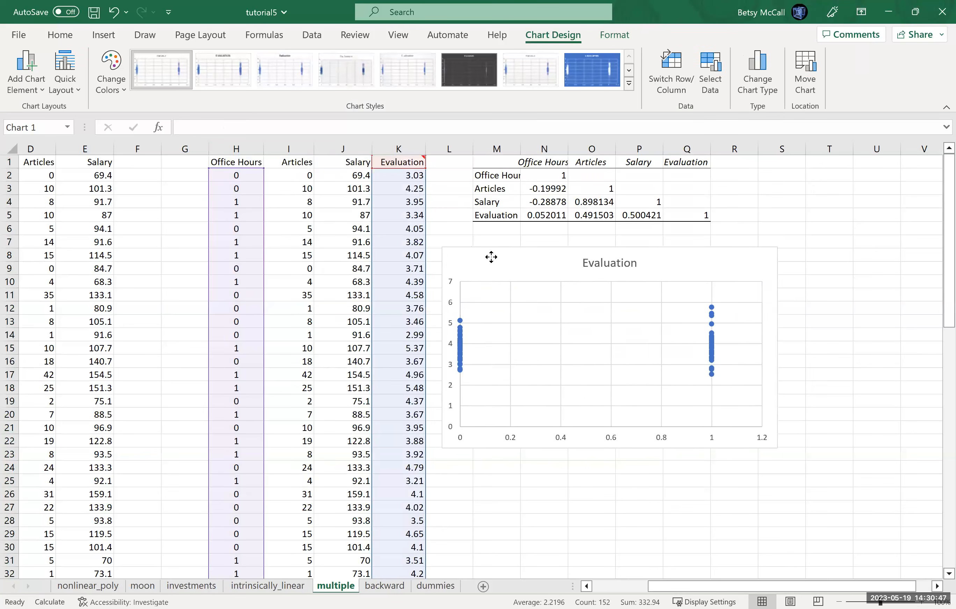
Extend the scatter chart's title to read "Evaluation vs. Office Hours".
left_click(643, 254)
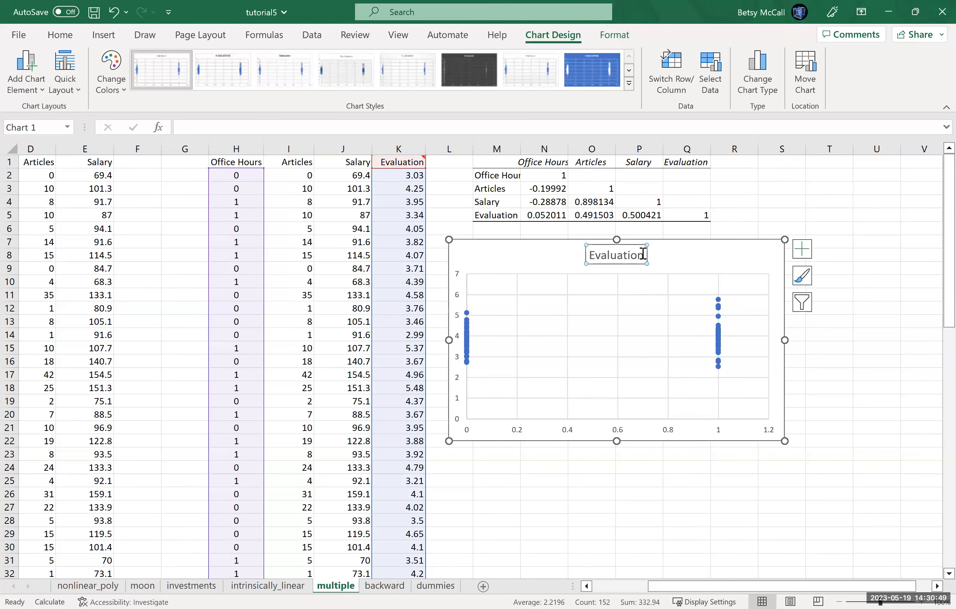
left_click(643, 256)
type("vs. Office Hours")
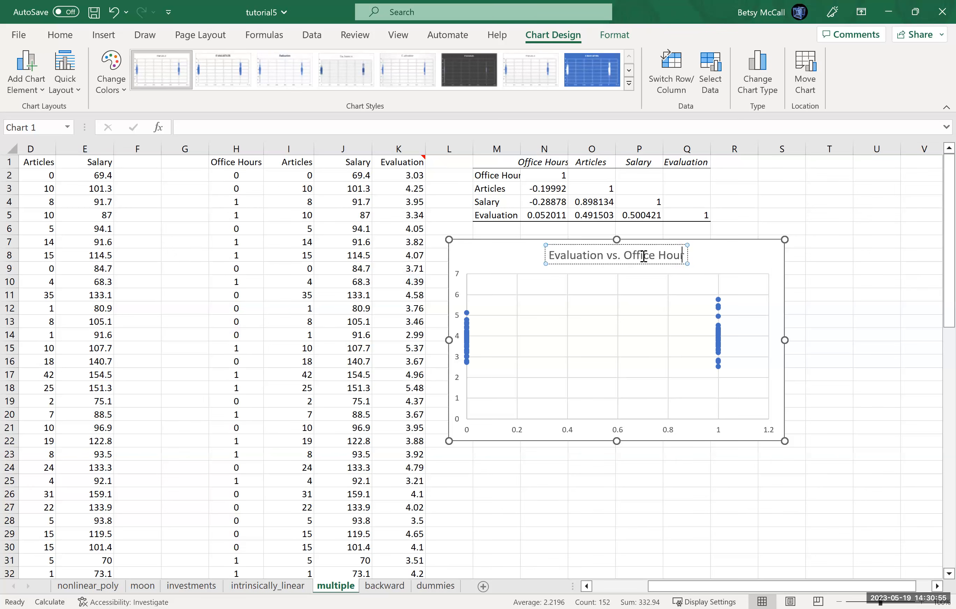
left_click(751, 261)
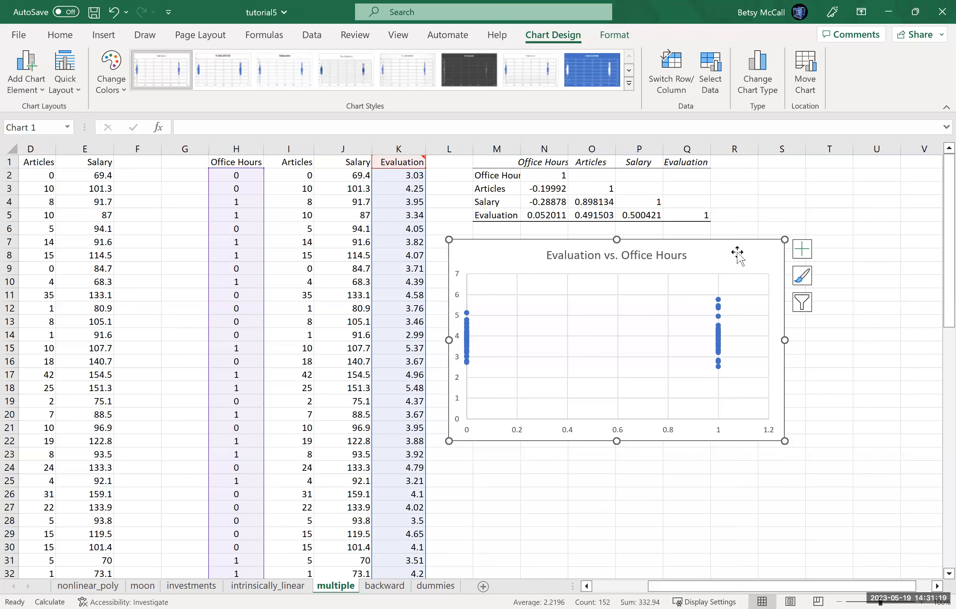
Insert a scatter chart of Evaluation in column K against Articles in column I, placing it directly below the Office Hours chart.
left_click(288, 148)
left_click(415, 149, "ctrl")
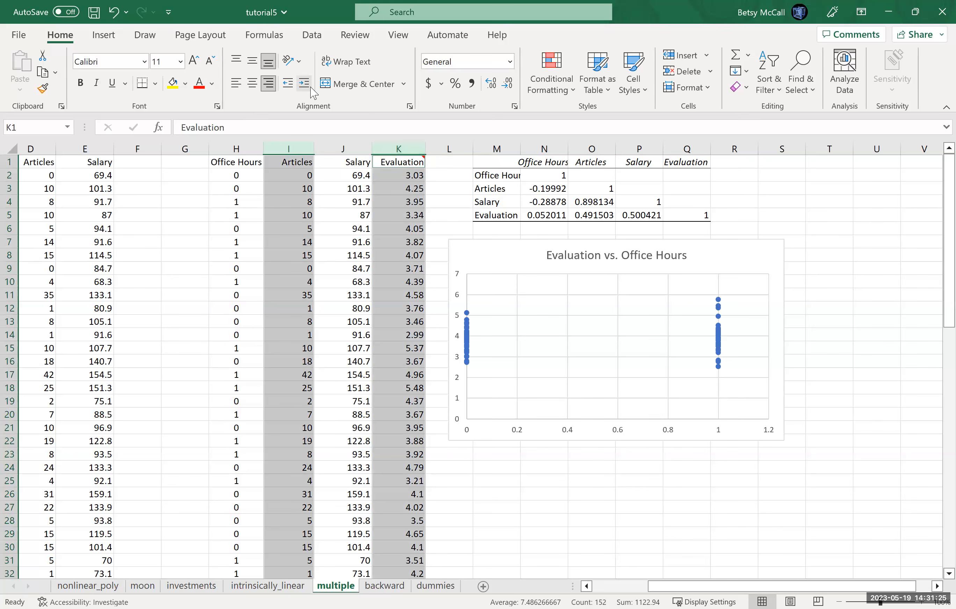
left_click(103, 35)
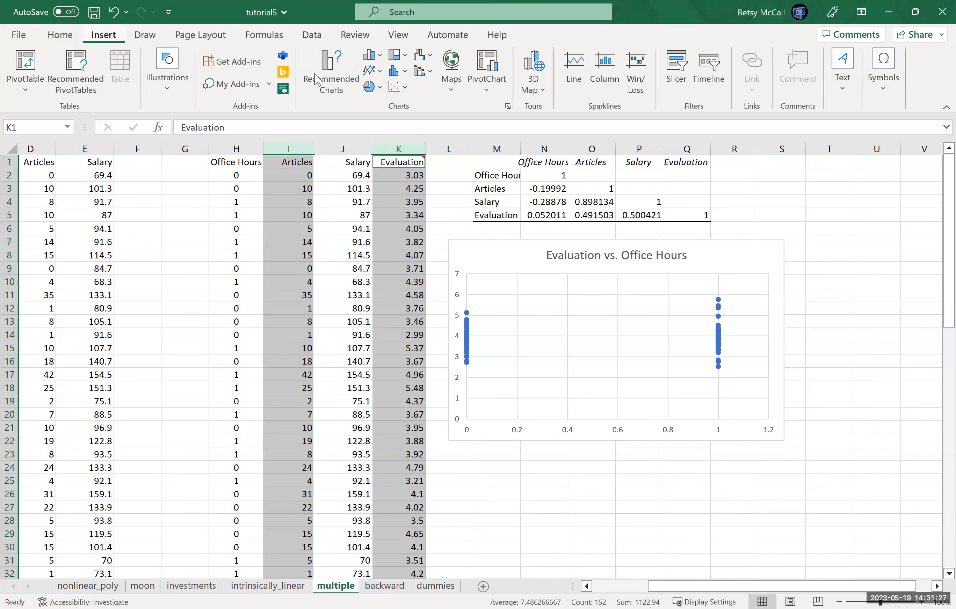
left_click(327, 80)
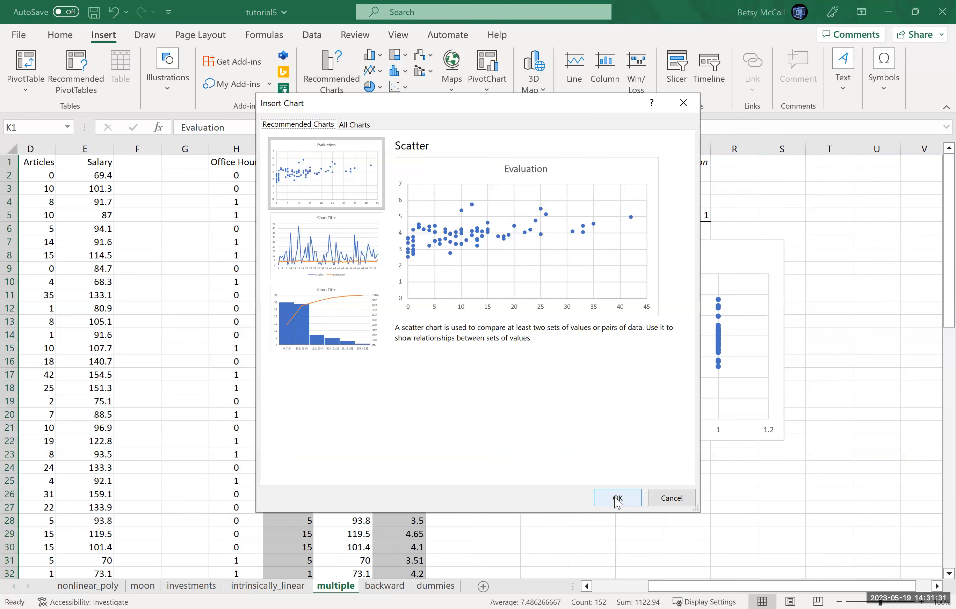
left_click(618, 499)
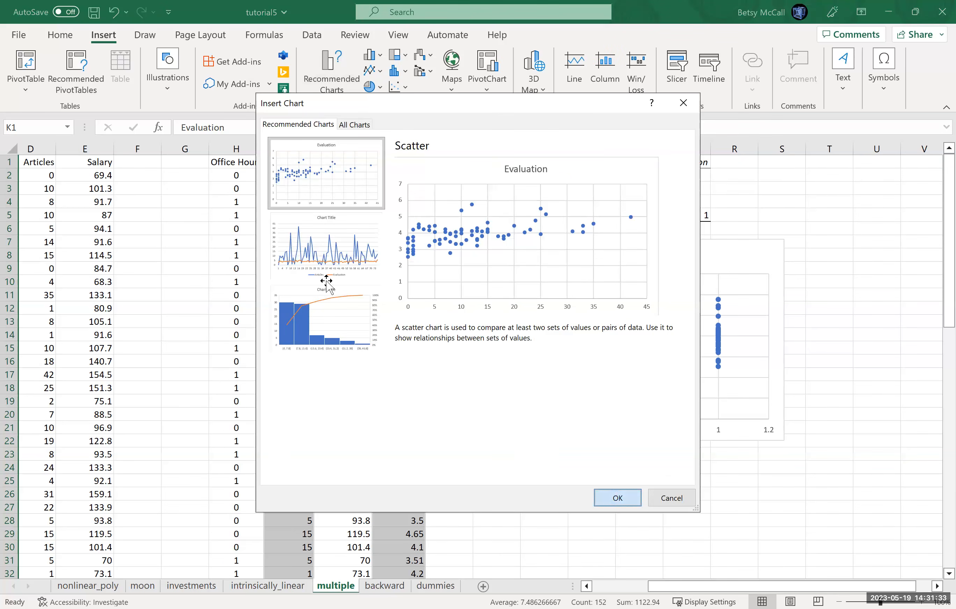
mouse_move(326, 280)
left_mouse_down()
mouse_move(404, 333)
mouse_move(478, 442)
mouse_move(462, 460)
left_mouse_up()
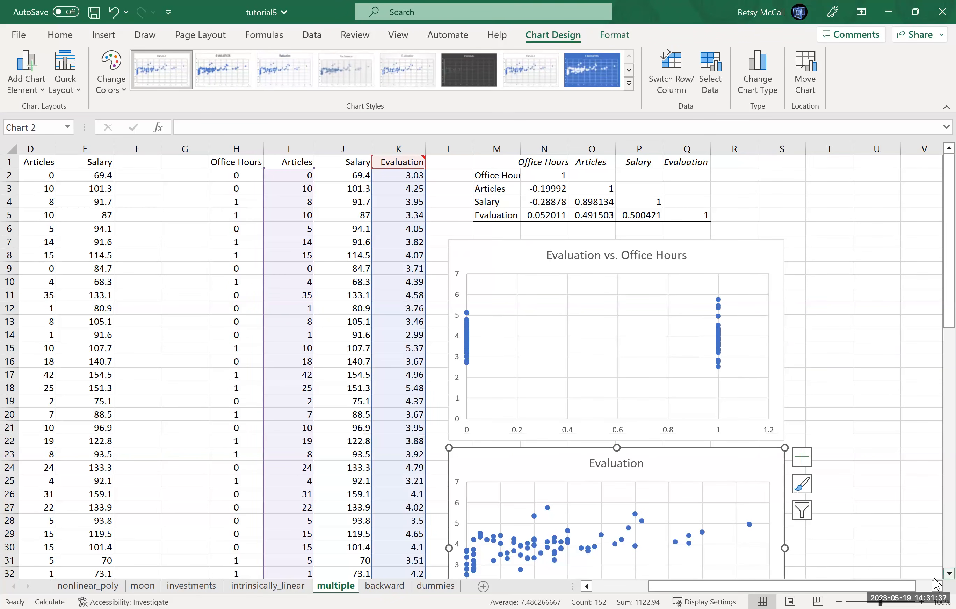
Extend the new chart's title to read "Evaluation vs .Articles".
scroll(936, 345, "down", 2)
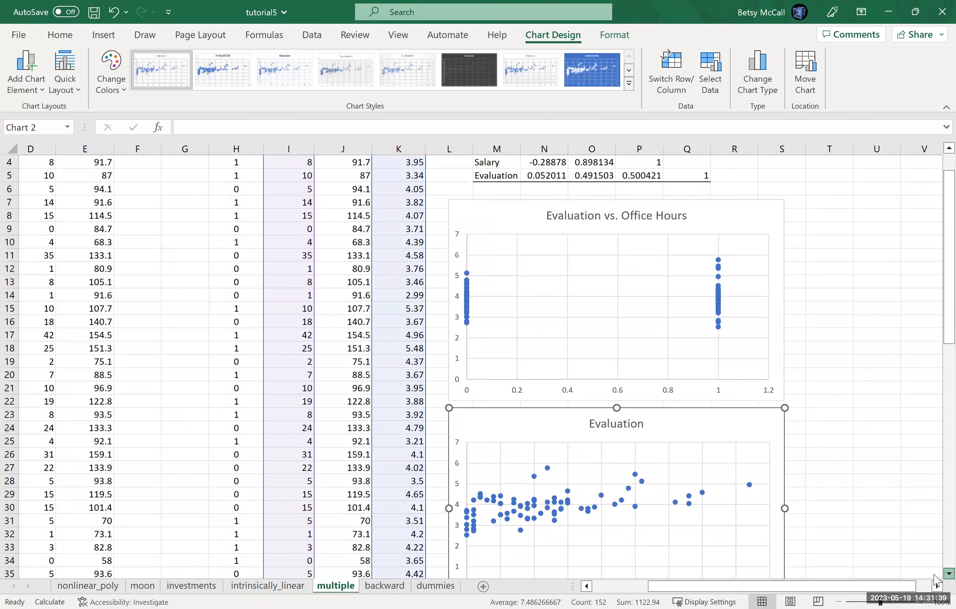
left_click_drag(936, 345, 824, 413)
left_click(645, 210)
left_click(644, 210)
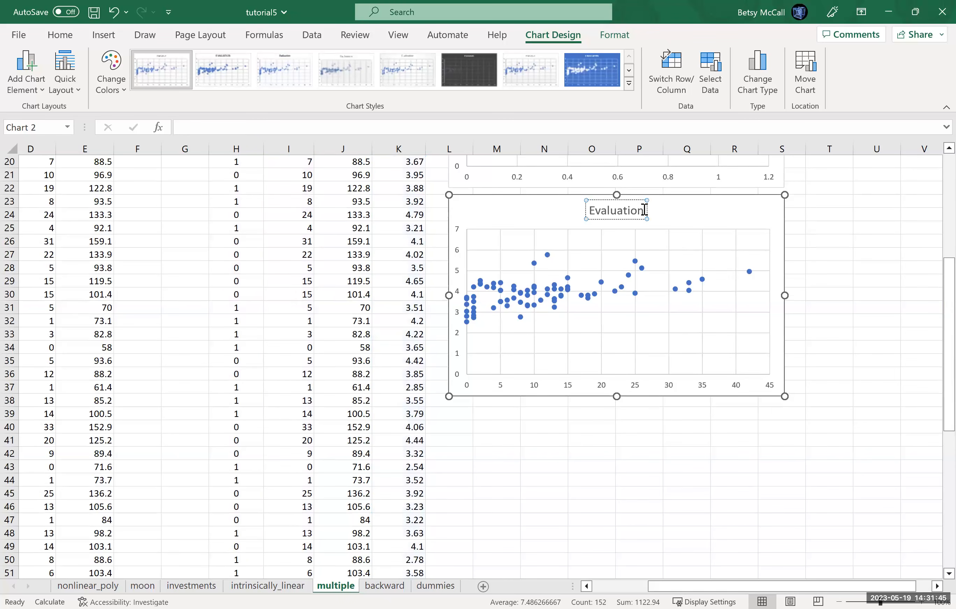
type("vs .Articles")
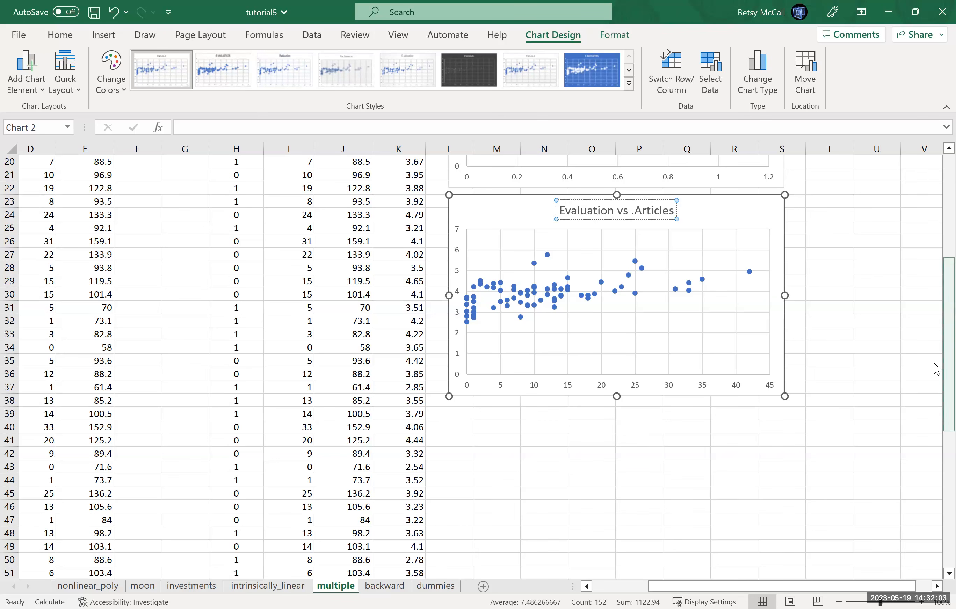
Insert a scatter chart of Evaluation in column K against Salary in column J, placing it below the Articles chart.
left_click_drag(937, 368, 937, 220)
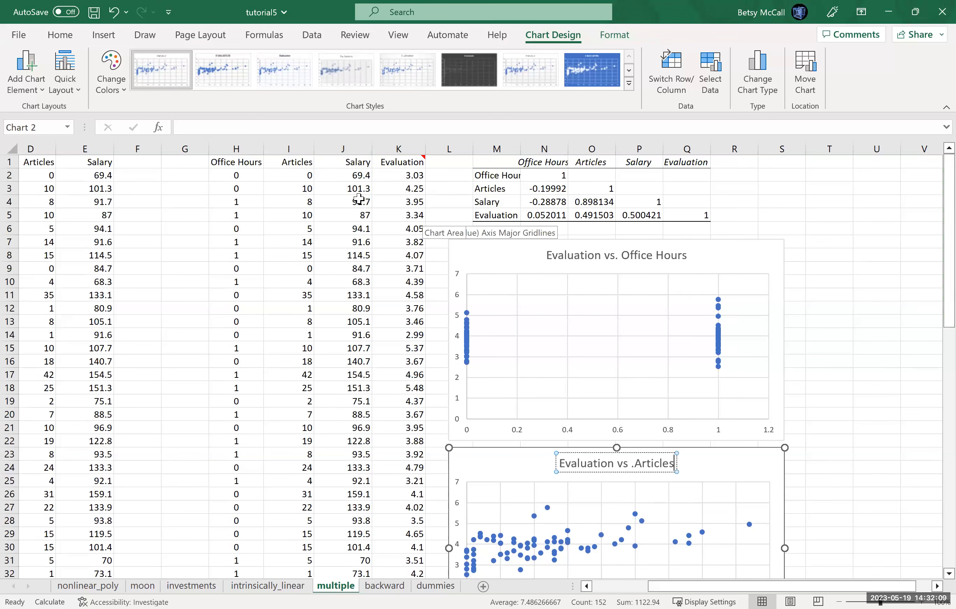
left_click(343, 150)
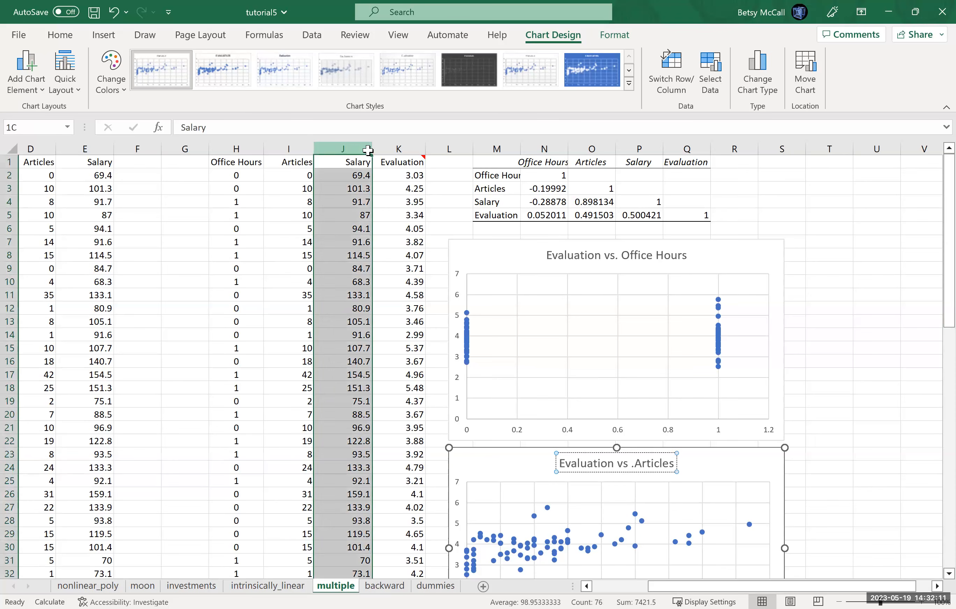
left_click(388, 149, "shift")
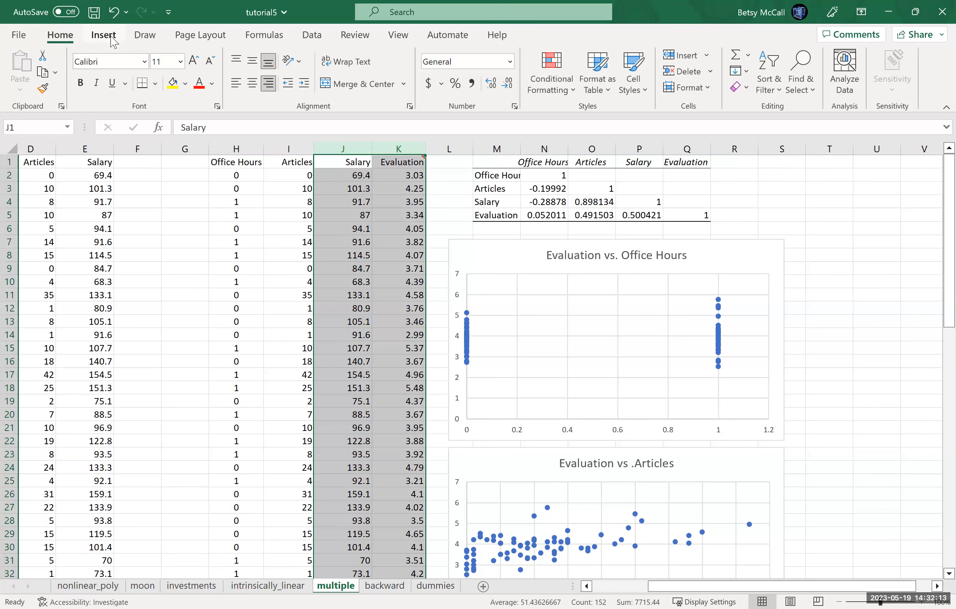
left_click(104, 36)
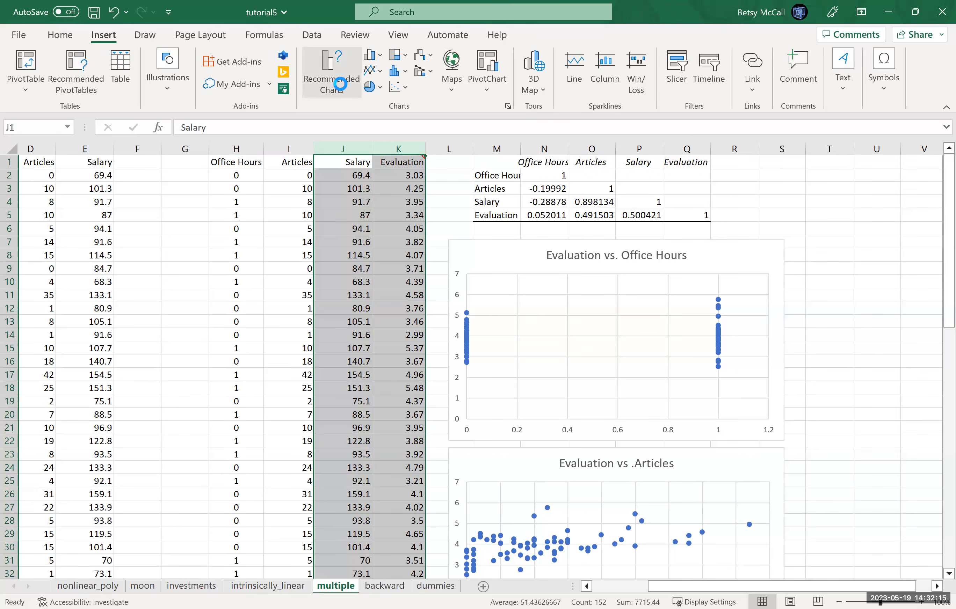
left_click(343, 90)
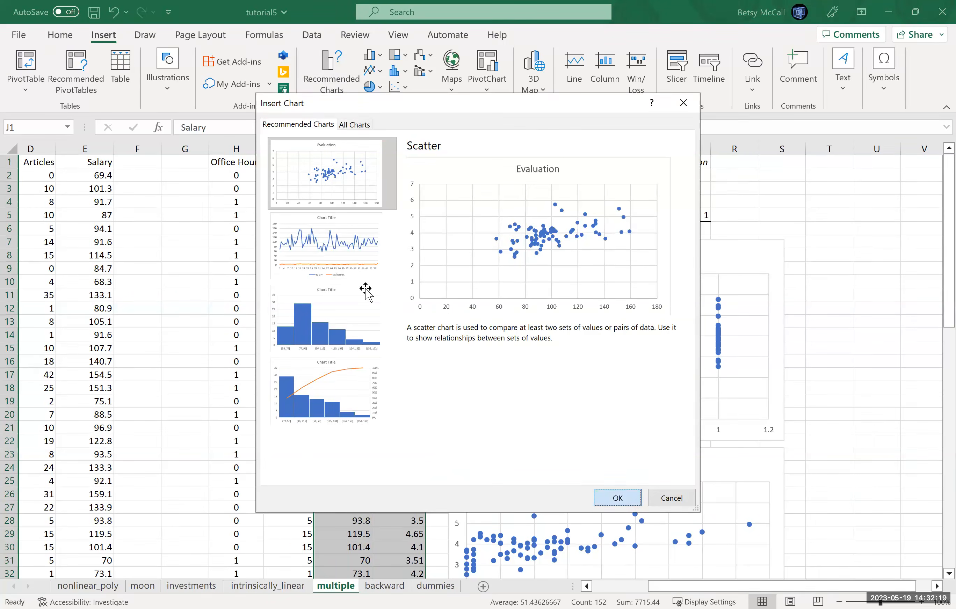
key("Return")
left_click_drag(519, 495, 519, 529)
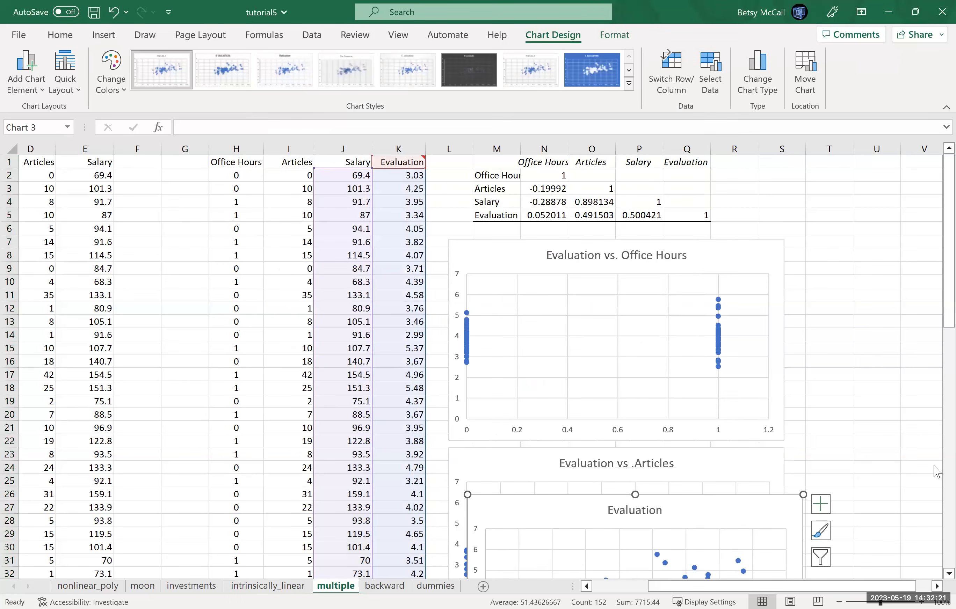
scroll(940, 362, "down", 7)
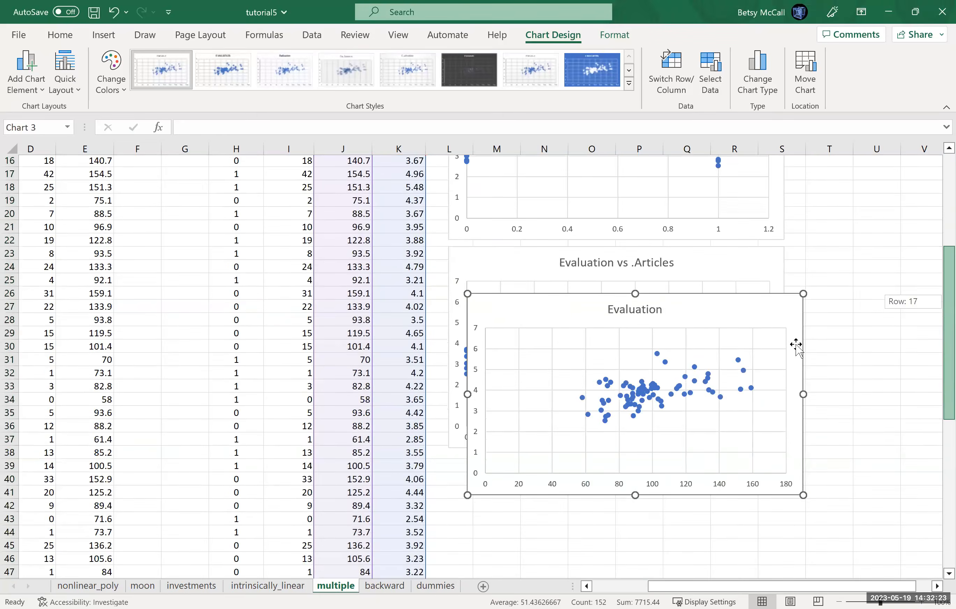
left_click_drag(682, 237, 660, 400)
Extend the Salary scatter chart's title to read "Evaluation vs.Salary".
left_click(638, 401)
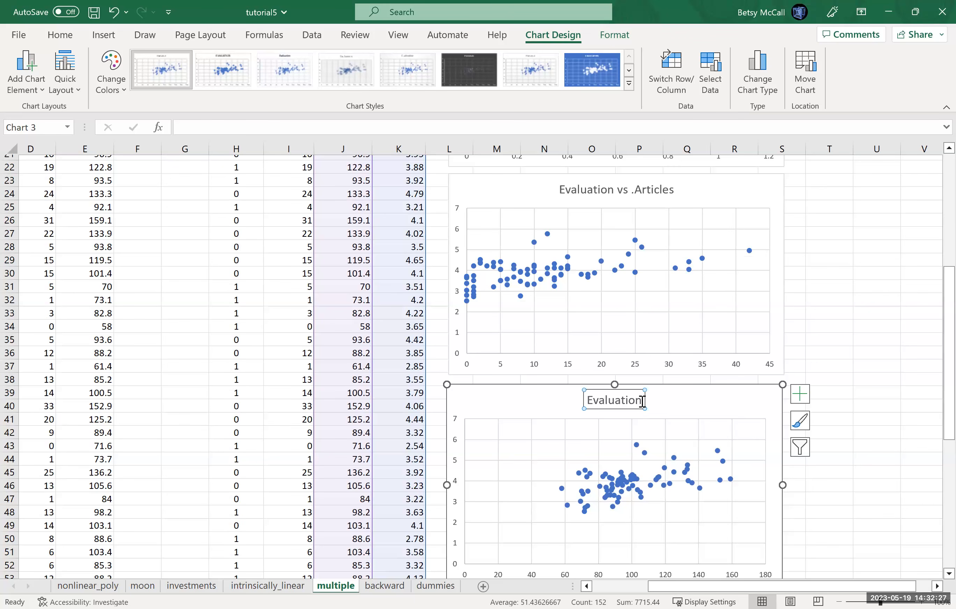
left_click(642, 402)
type("vs.Salary")
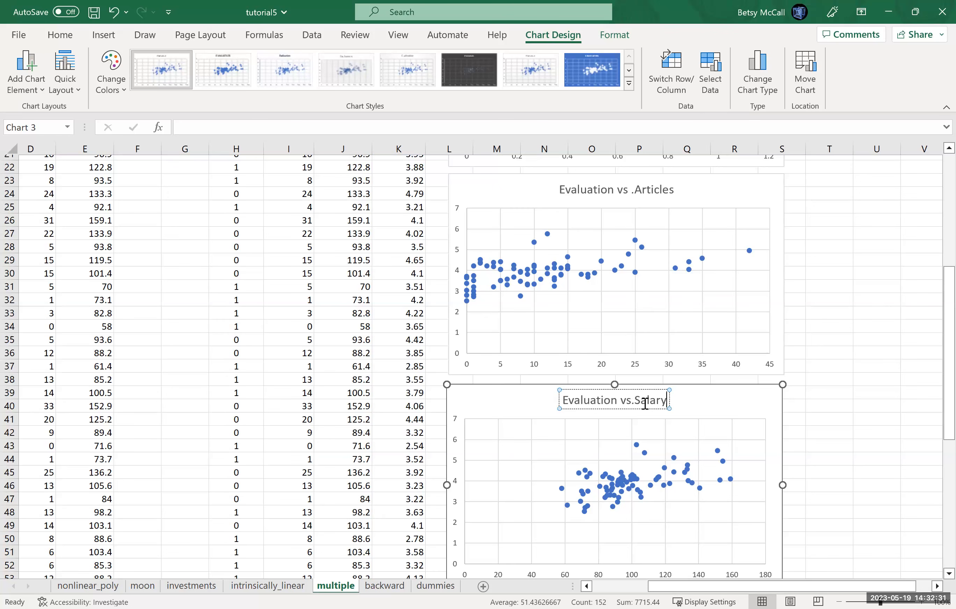
left_click(716, 400)
left_click_drag(949, 392, 936, 439)
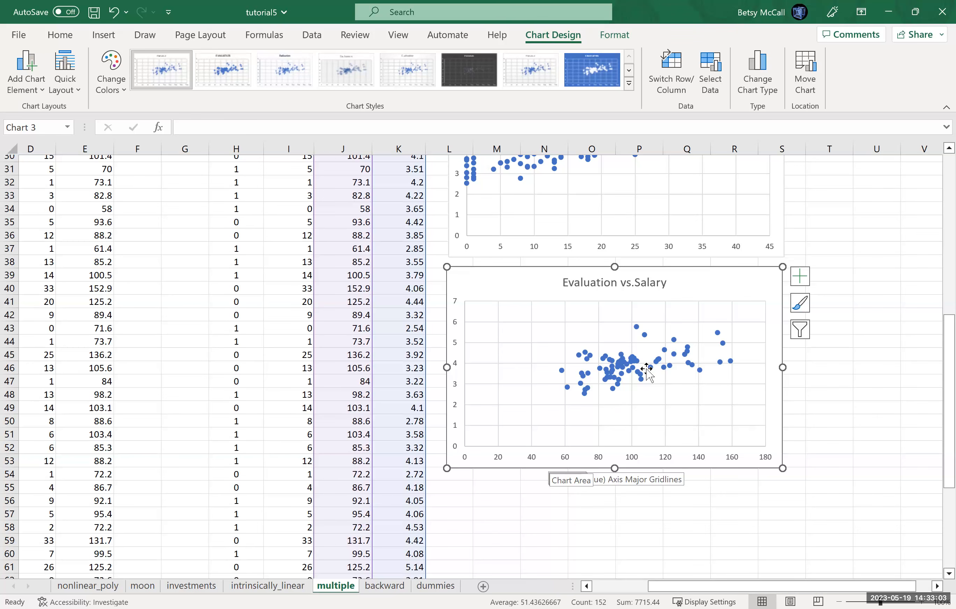
Start a Regression analysis and set its Y range to the Evaluation column with its header, $K$1:$K$76.
left_click_drag(936, 252, 936, 154)
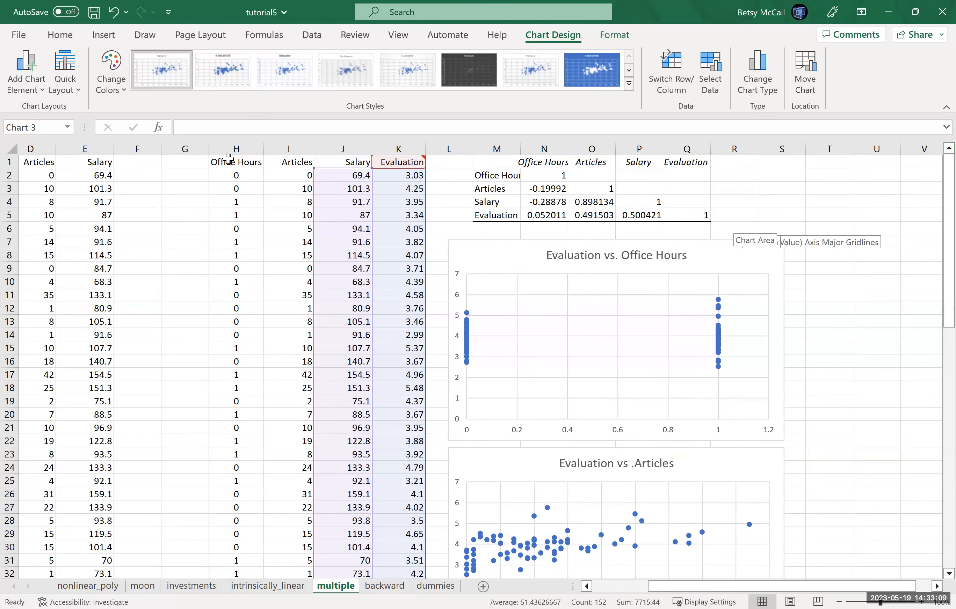
left_click(837, 165)
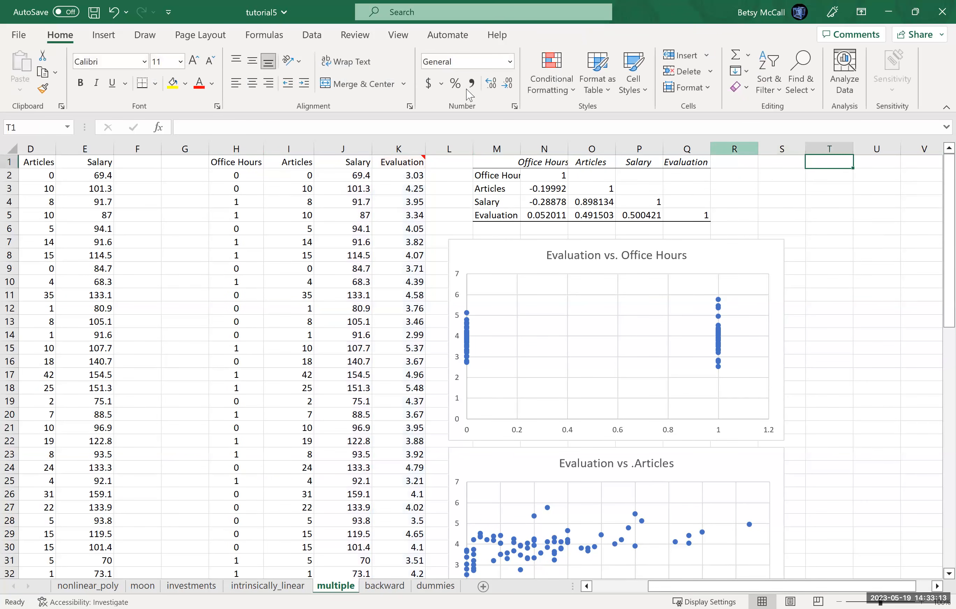
left_click(312, 36)
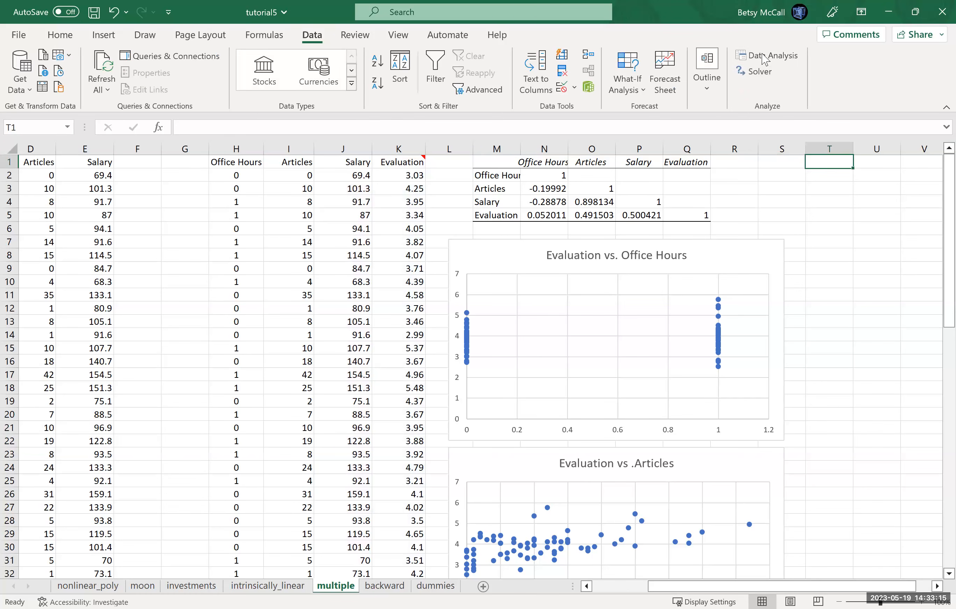
left_click_drag(740, 313, 741, 348)
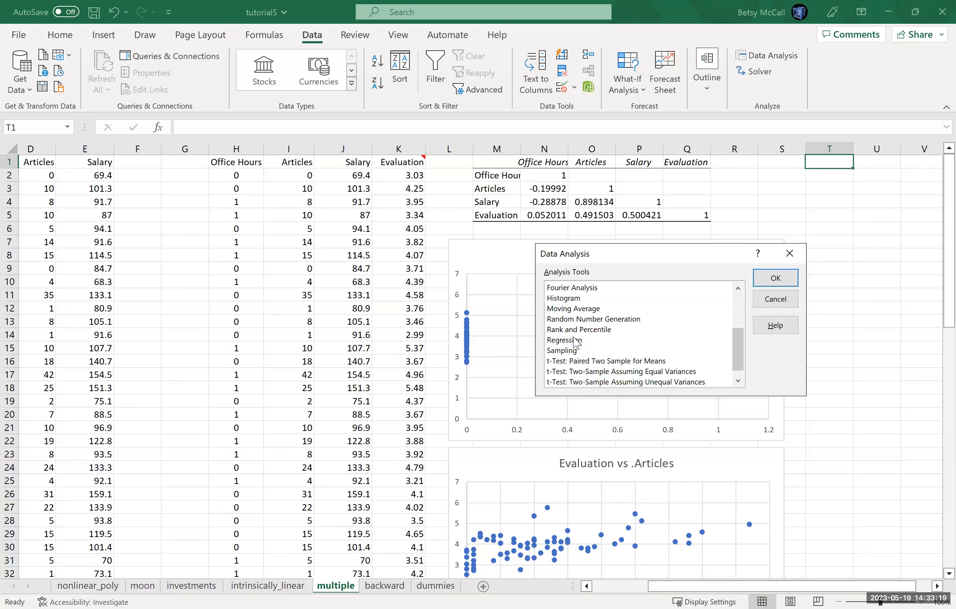
left_click(579, 341)
left_click(771, 281)
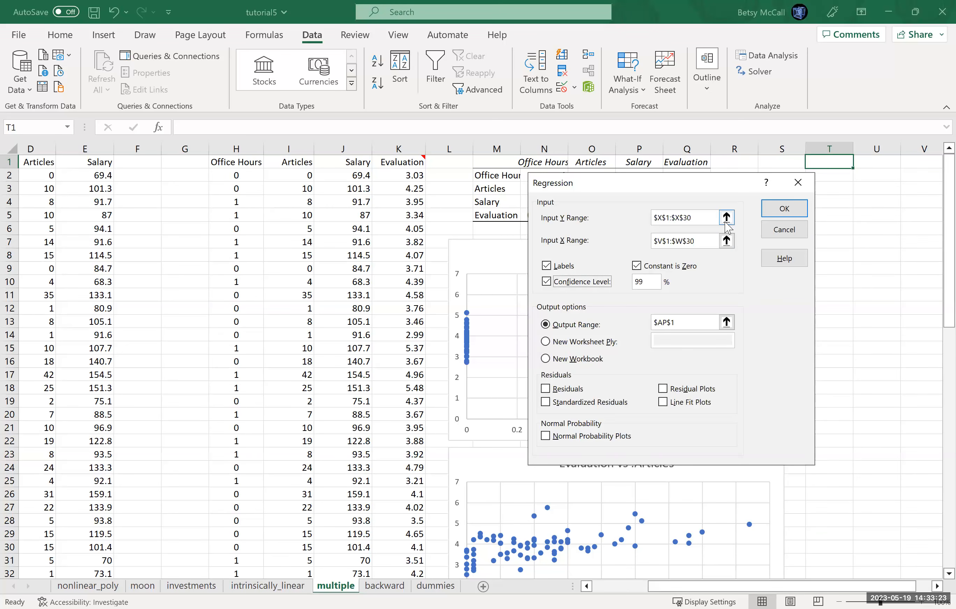
left_click(726, 218)
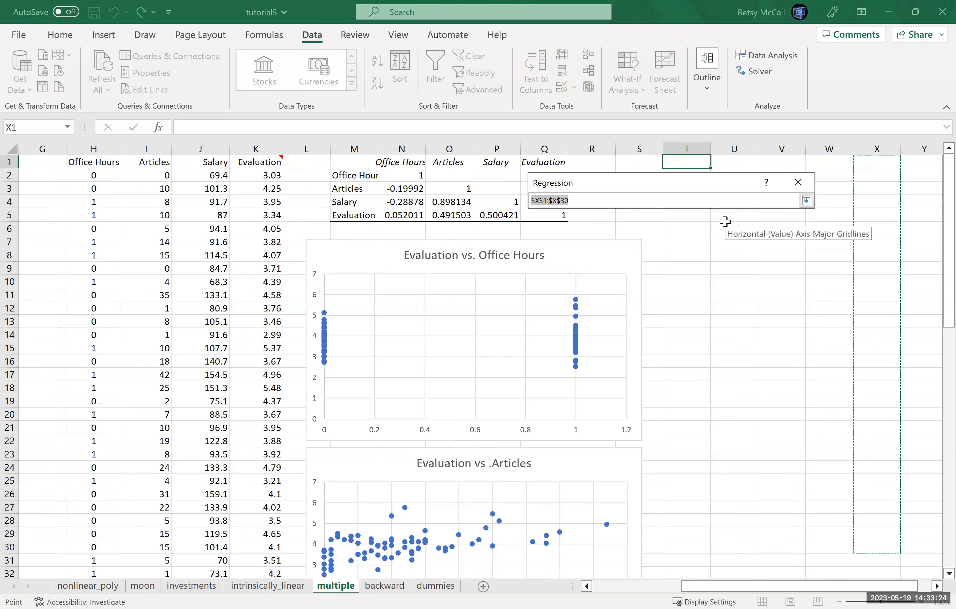
left_click(254, 160)
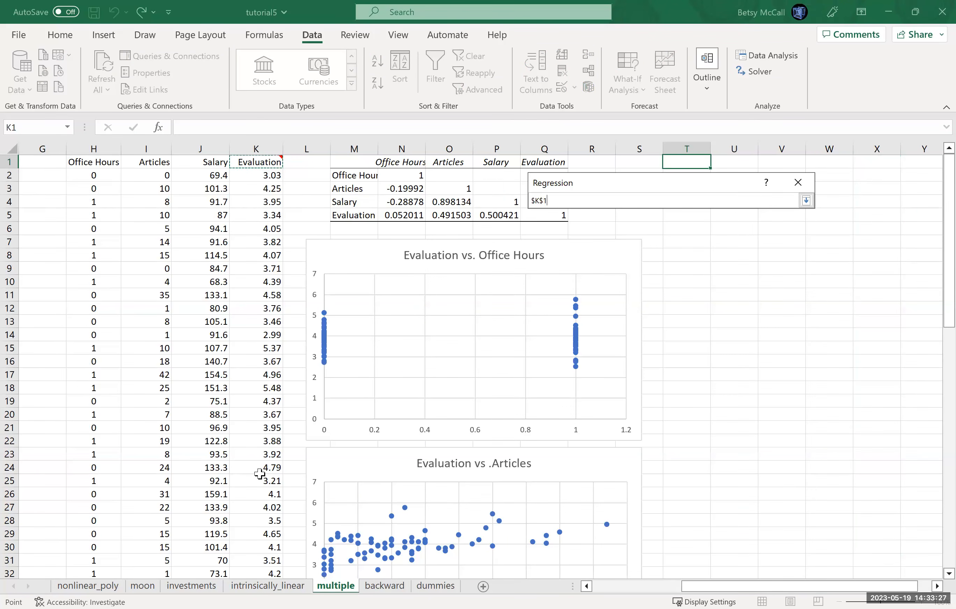
left_click_drag(260, 587, 261, 546)
left_click(806, 200)
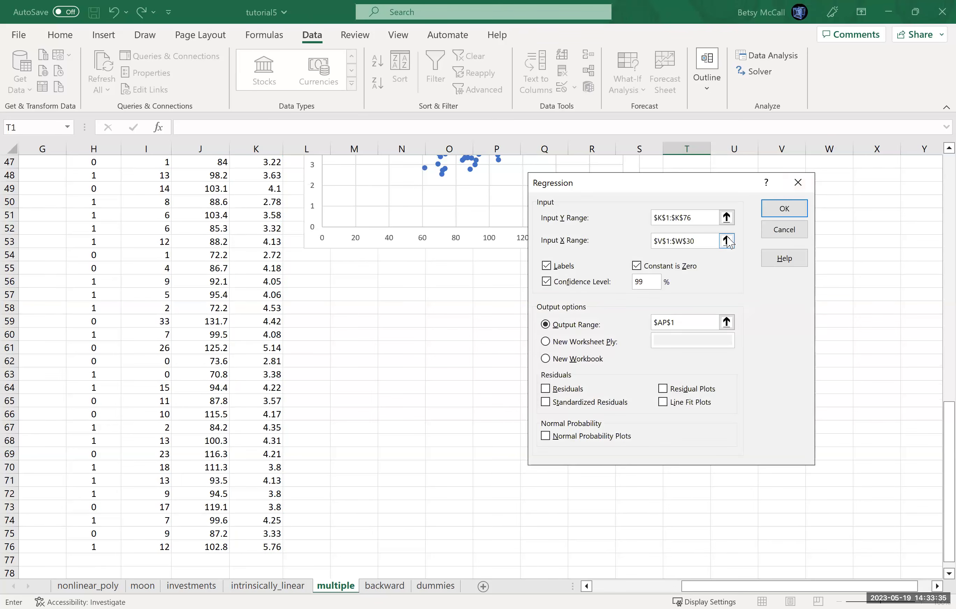
Set the regression's X range to the Office Hours, Articles and Salary columns with headers, $H$1:$J$76.
left_click(731, 241)
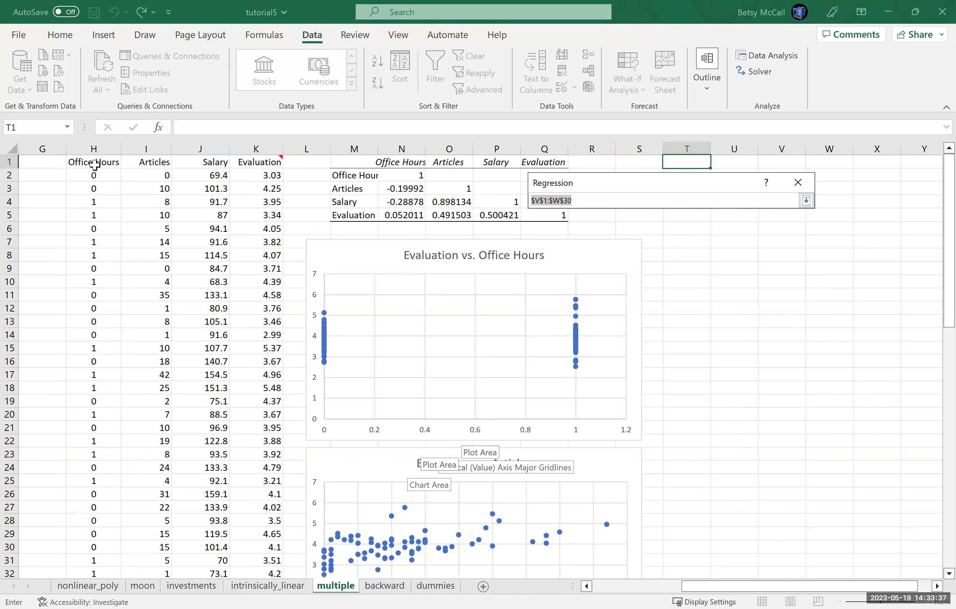
left_click_drag(95, 164, 164, 162)
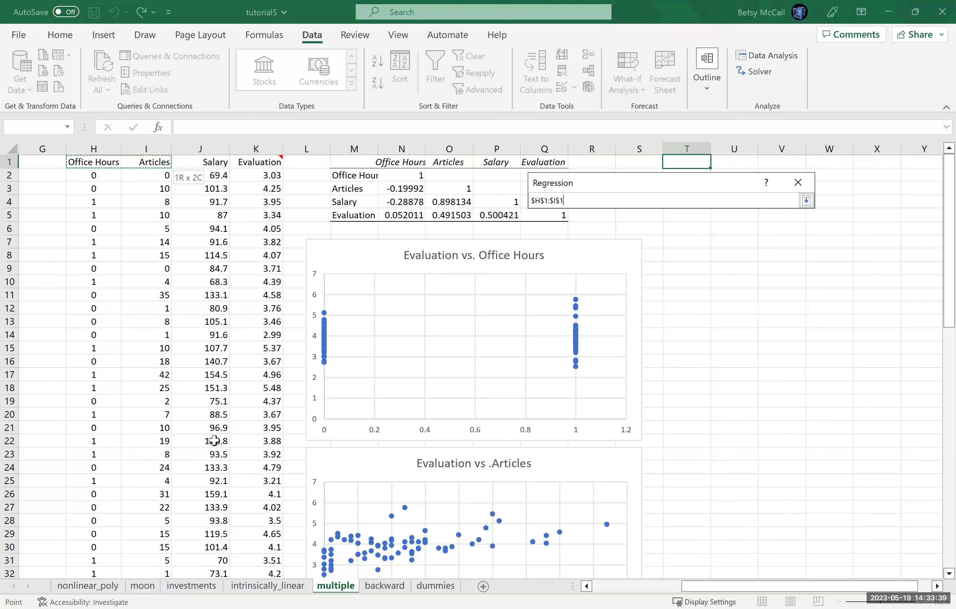
left_click_drag(191, 591, 191, 549)
left_click(807, 201)
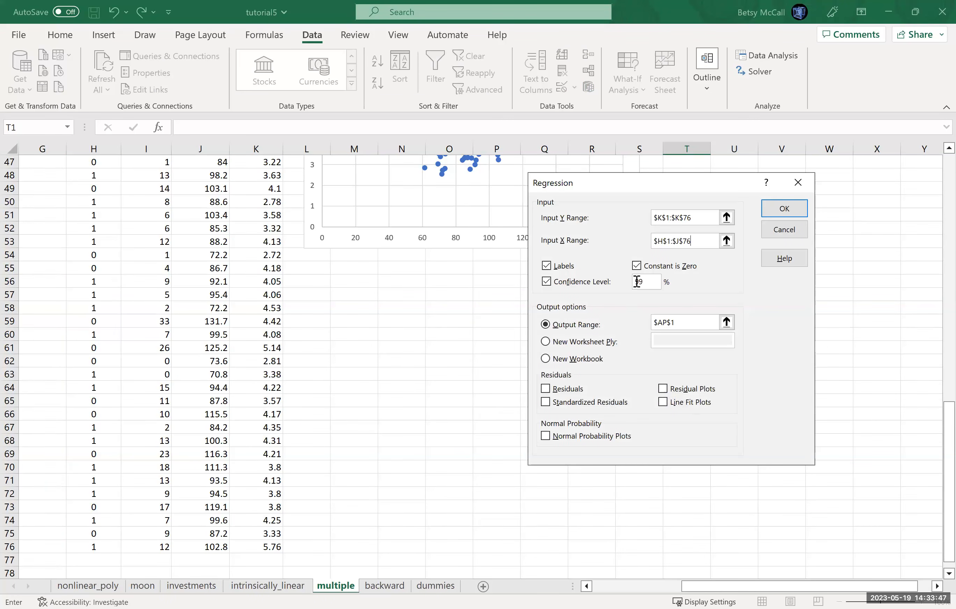
Turn off the Constant is Zero option and set the regression's output range to cell $U$1.
left_click(636, 265)
left_click(727, 323)
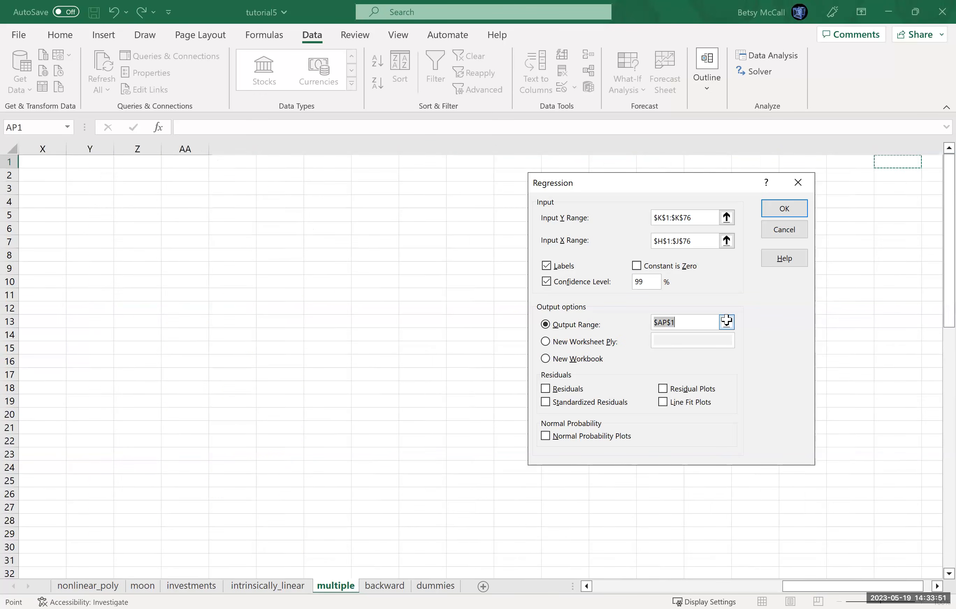
left_click_drag(802, 589, 728, 592)
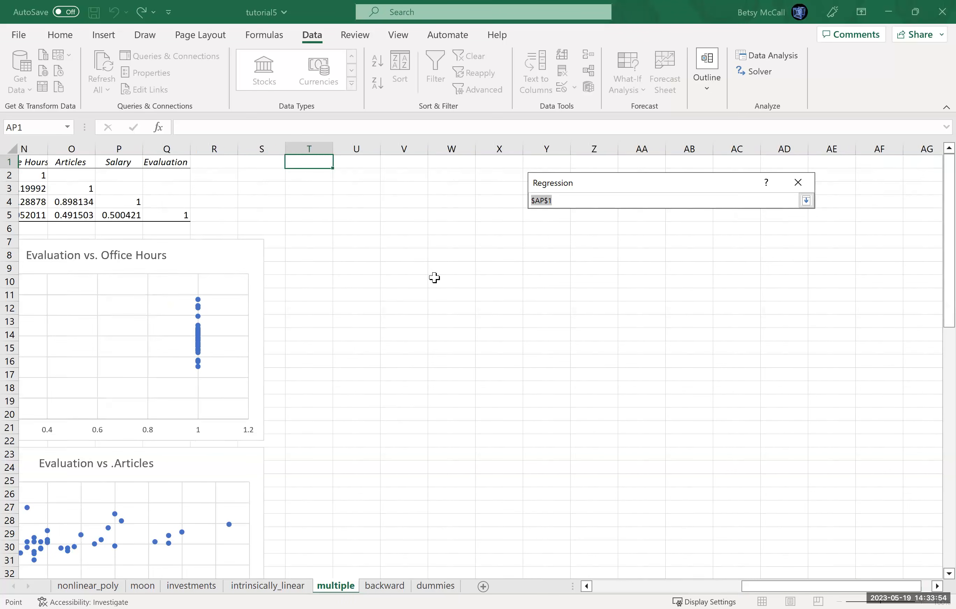
left_click(346, 161)
left_click(806, 201)
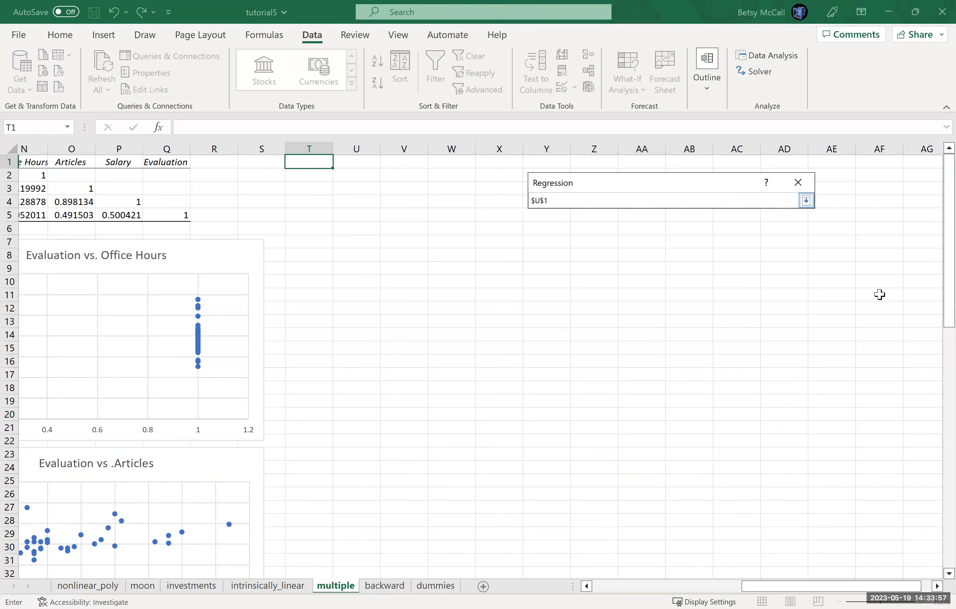
Include Residuals and Residual Plots in the output and run the regression.
left_click(546, 389)
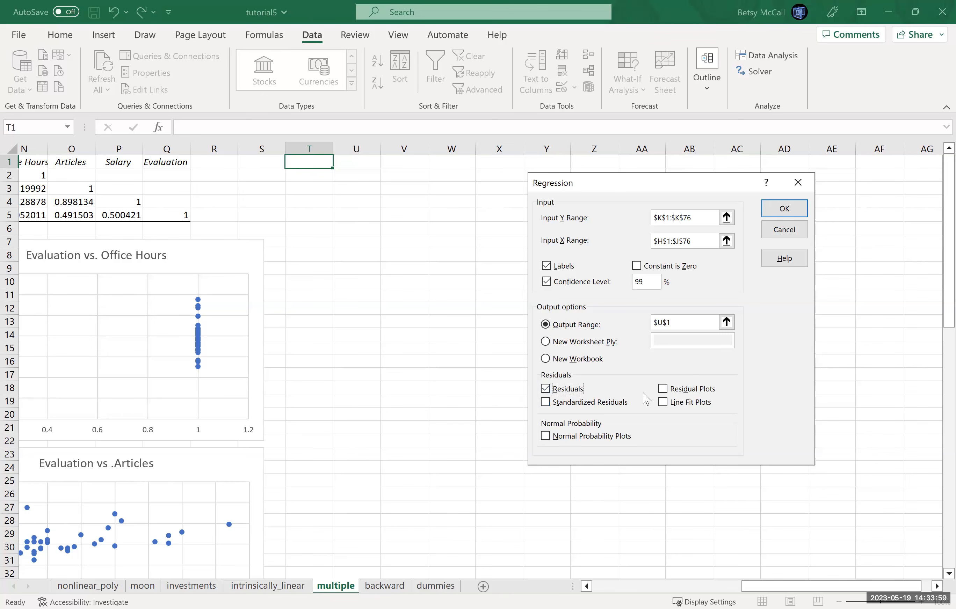
left_click(663, 389)
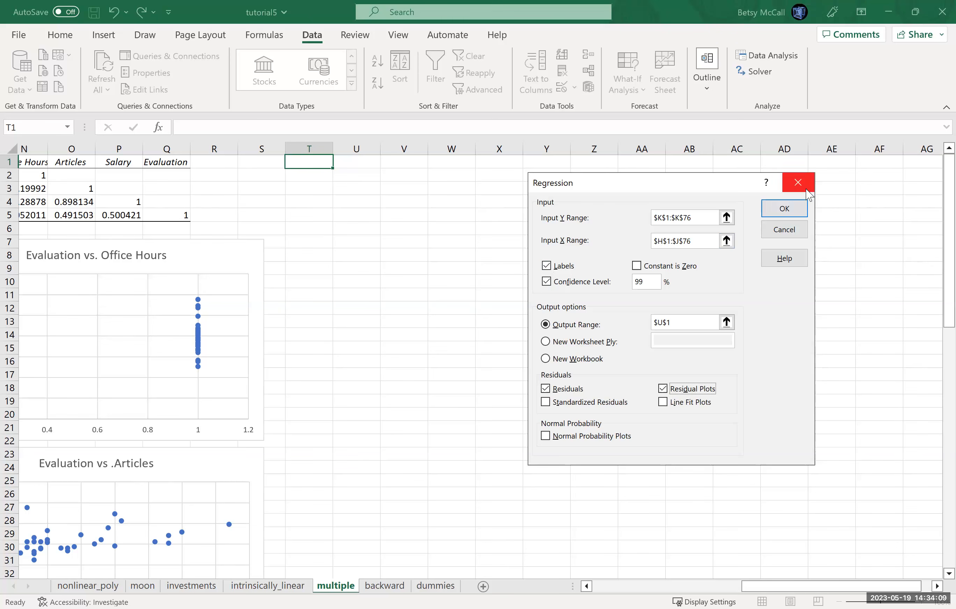
left_click(784, 208)
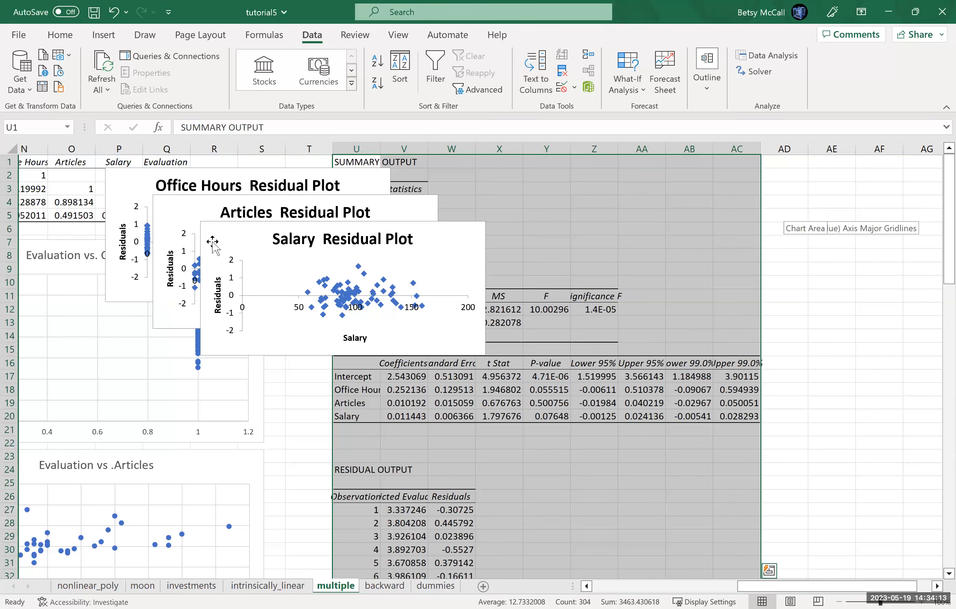
Move the Salary, Articles and Office Hours residual plots clear of the regression tables, into the empty columns beyond column AC.
left_click_drag(671, 200, 668, 205)
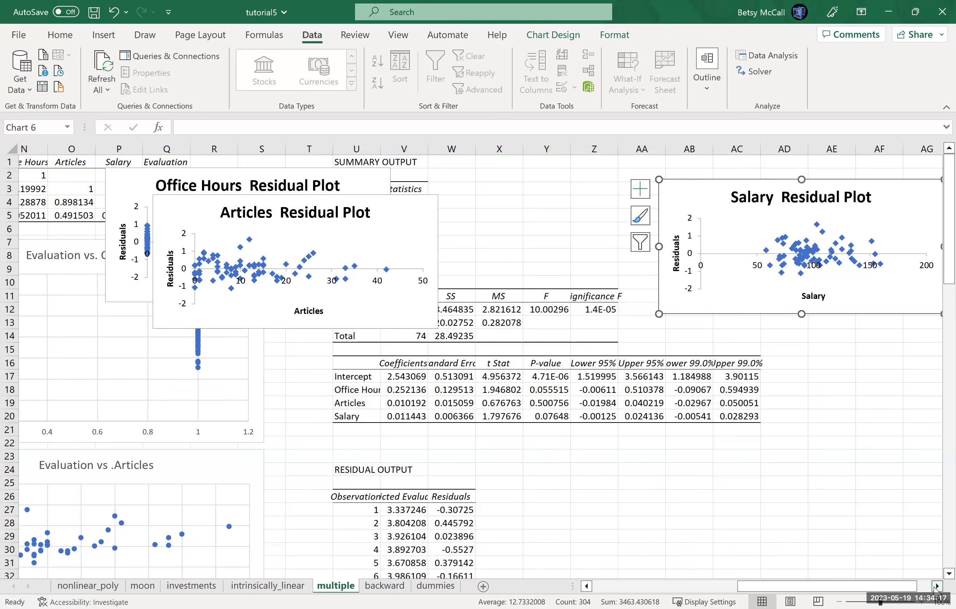
left_click(936, 587)
left_click(936, 587)
left_click_drag(92, 210, 741, 342)
left_click_drag(48, 185, 749, 496)
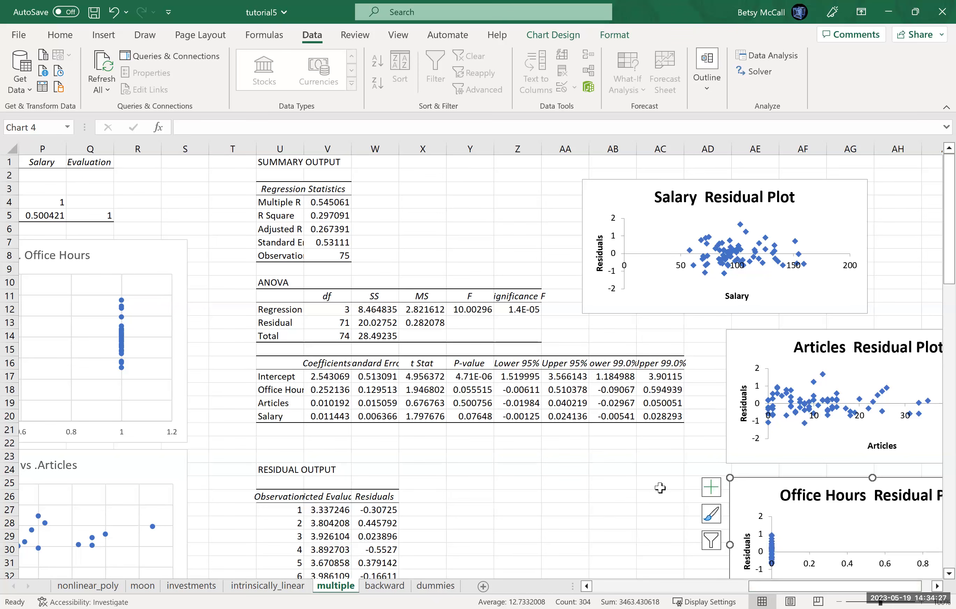
Auto-fit the widths of columns U through AC so the regression output's labels and values show in full.
double_click(306, 150)
double_click(388, 149)
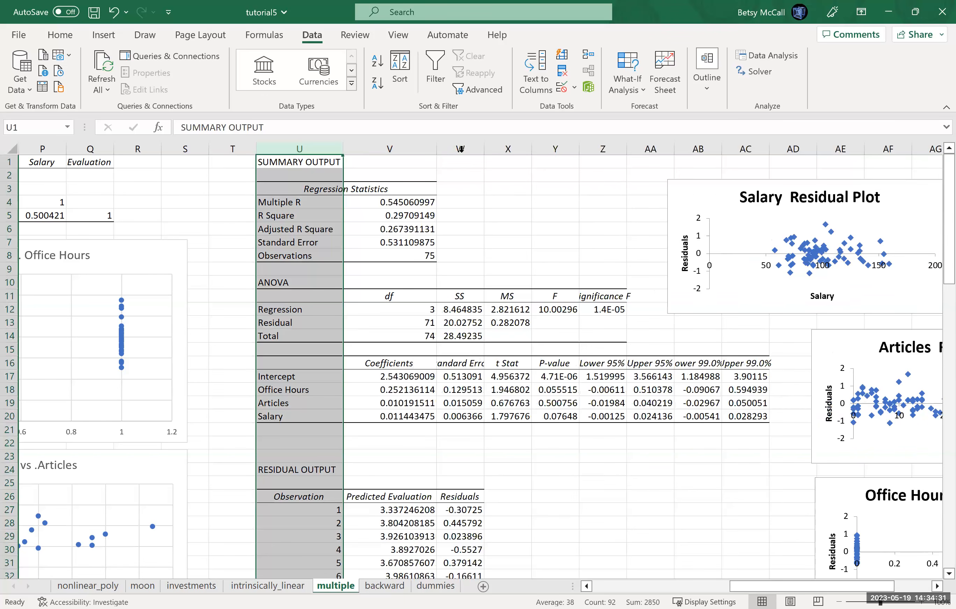
double_click(482, 149)
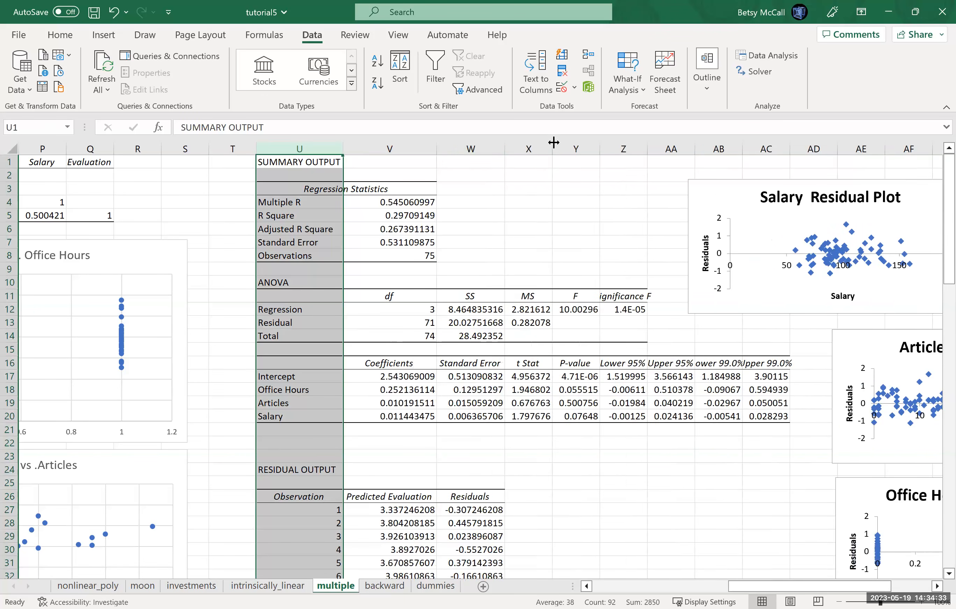
double_click(552, 143)
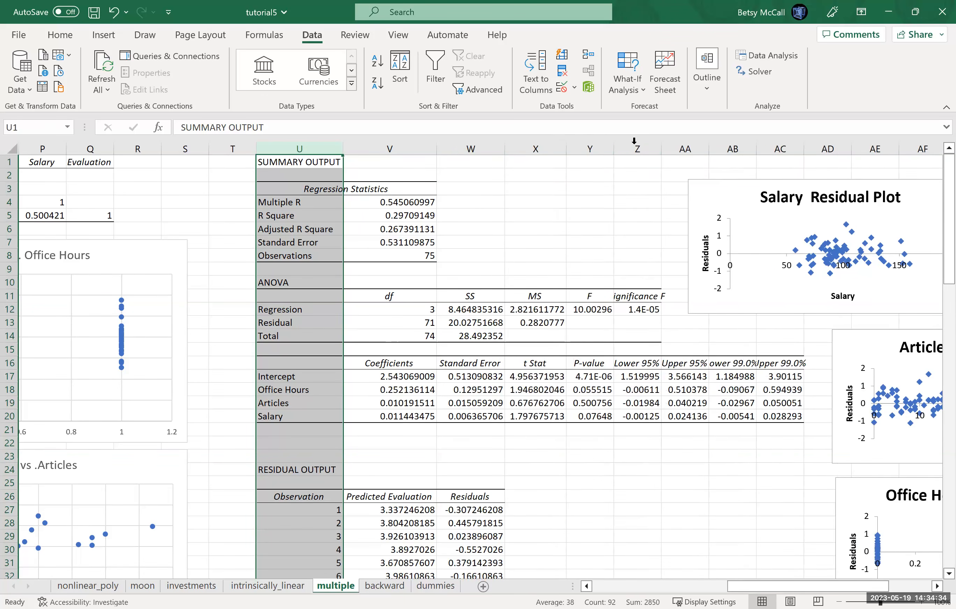
double_click(614, 149)
double_click(675, 148)
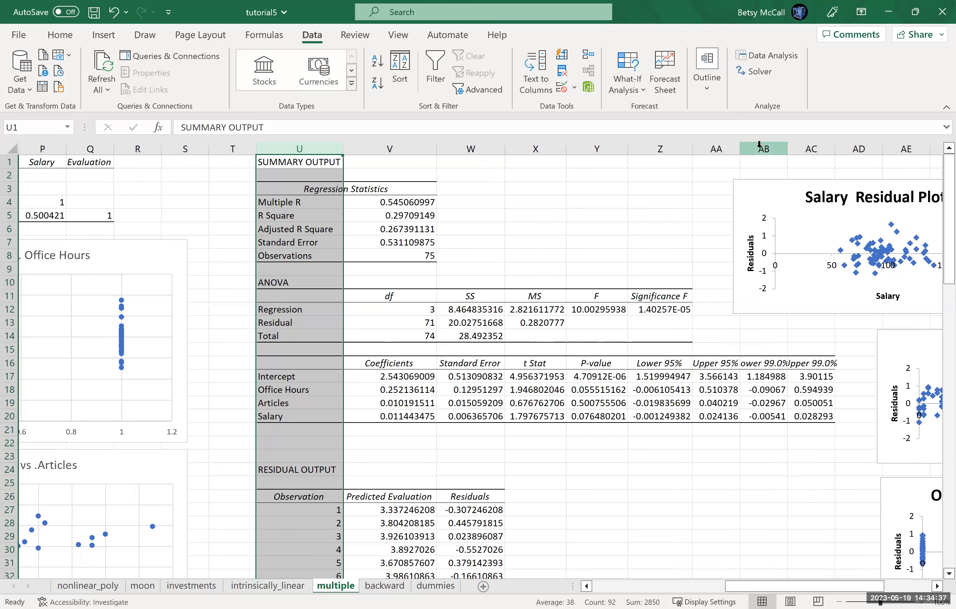
double_click(741, 150)
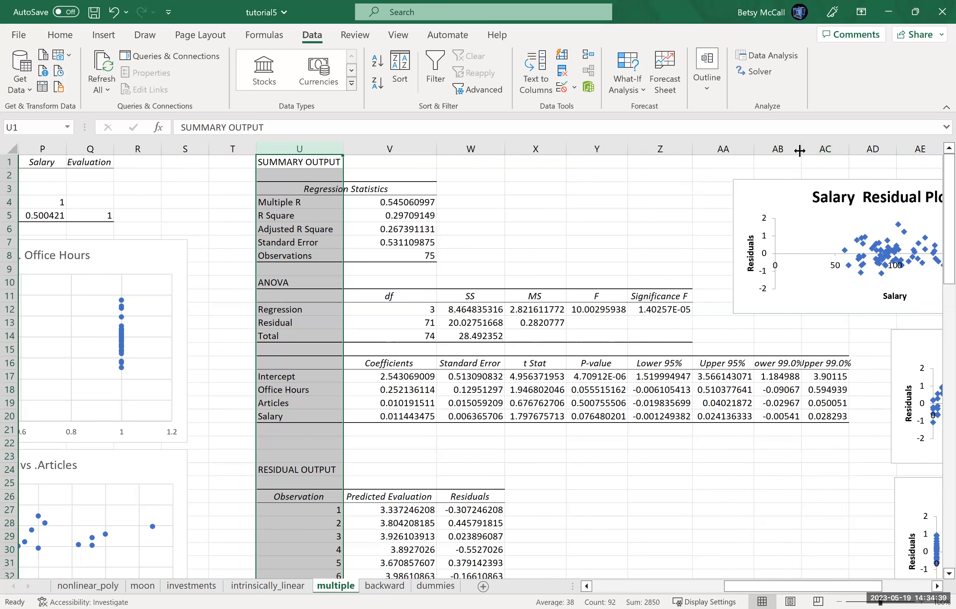
double_click(800, 149)
double_click(868, 149)
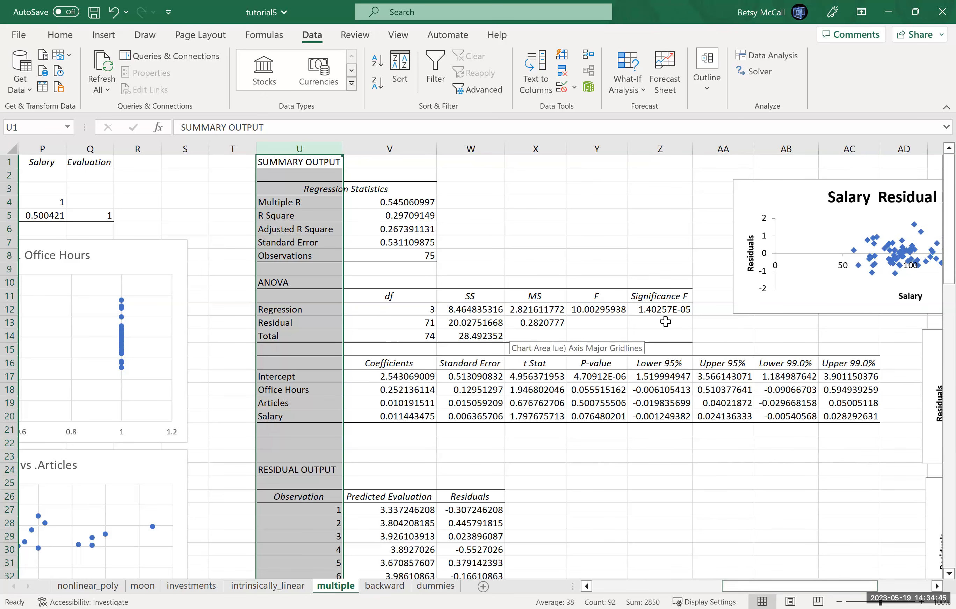
Check the regression's Significance F and R Square, and examine the residual plots for Salary, Articles and Office Hours.
left_click(670, 308)
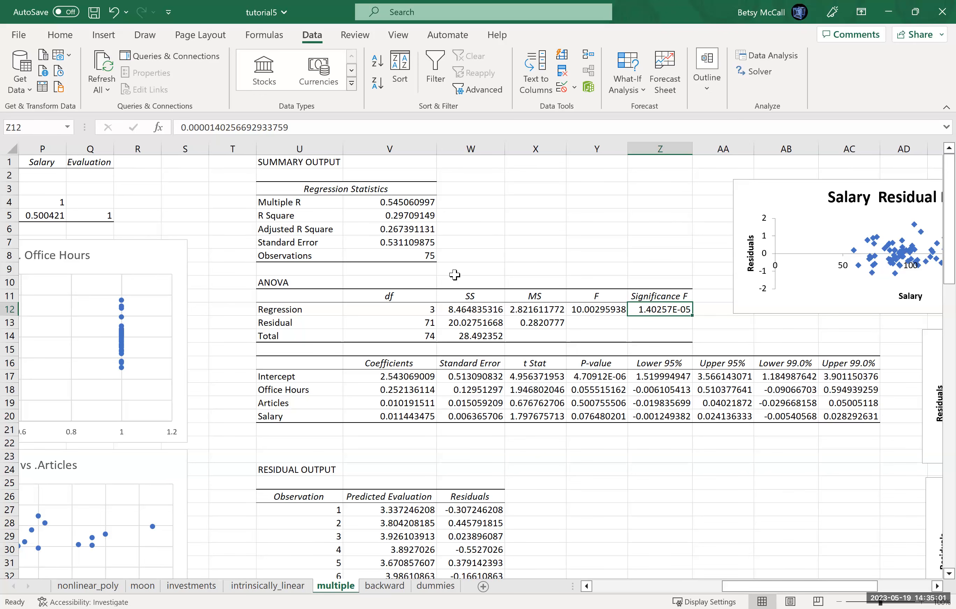
left_click(414, 216)
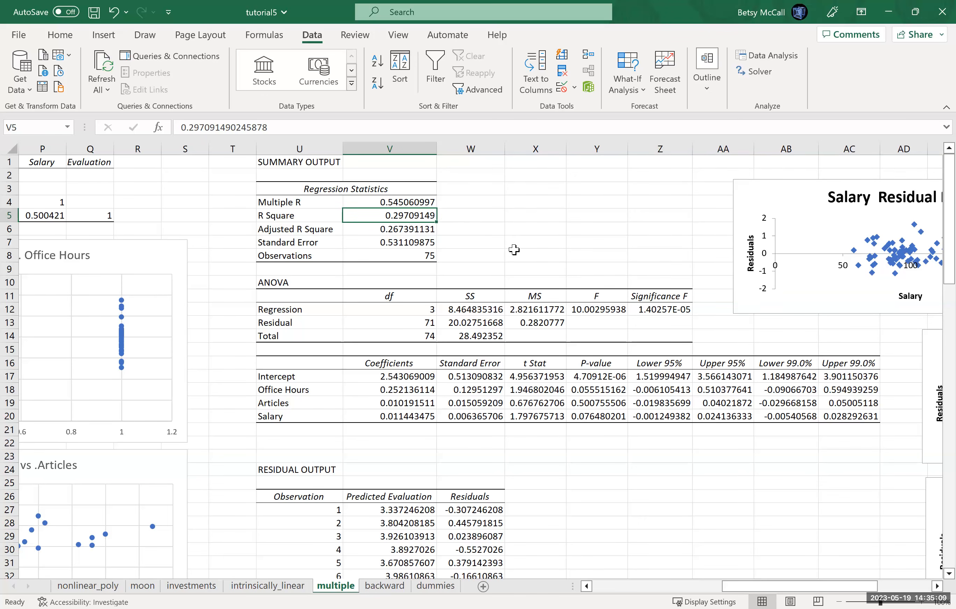
left_click(936, 587)
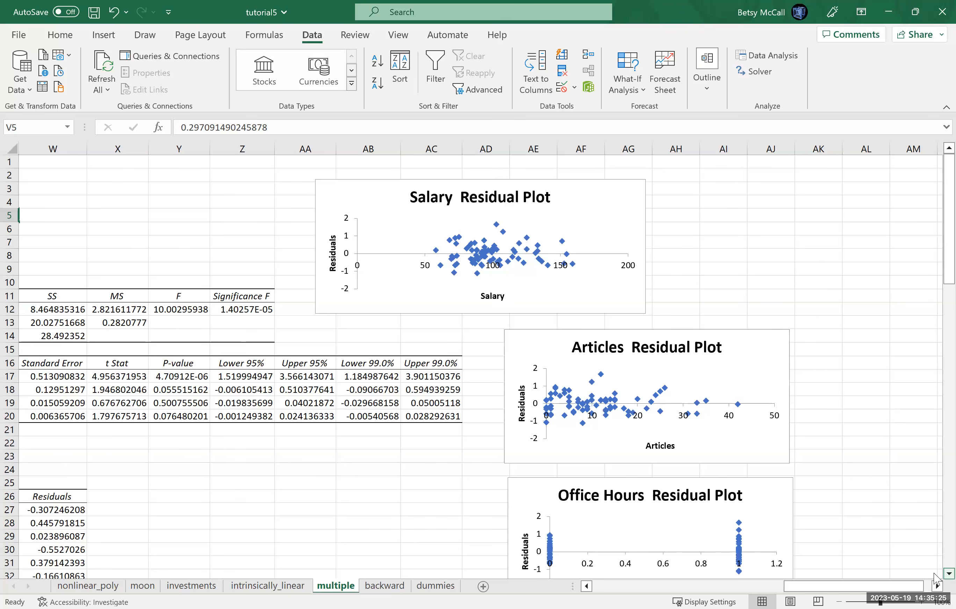
scroll(936, 579, "down", 1)
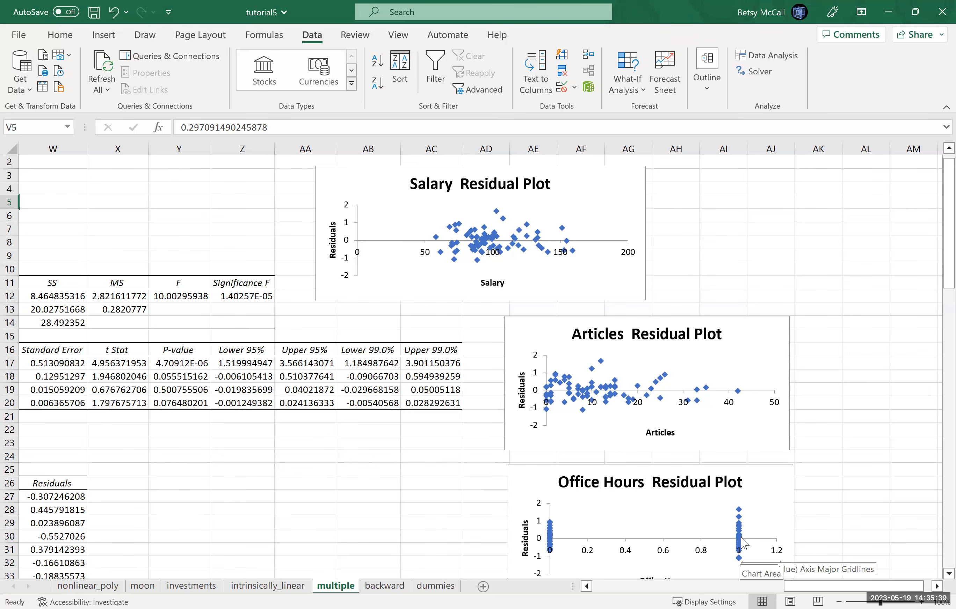
mouse_move(739, 550)
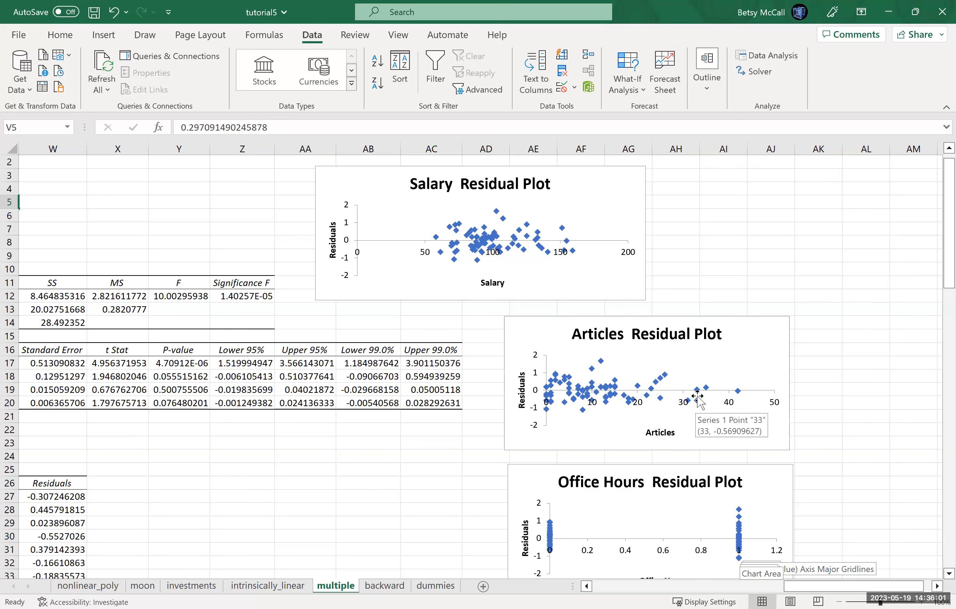
mouse_move(739, 399)
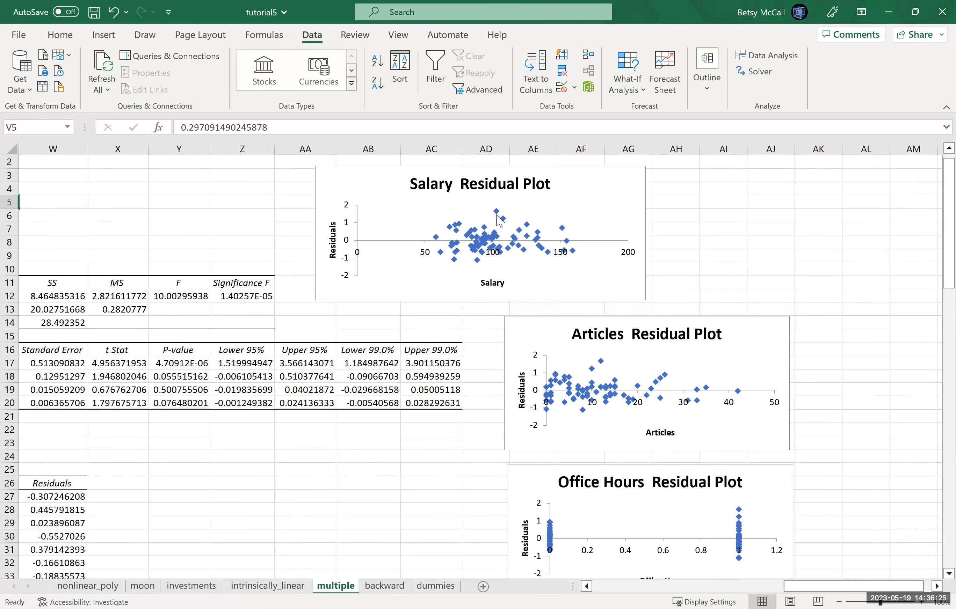
Return to the regression's coefficient table and inspect the P-value for Articles.
left_click(587, 587)
left_click(586, 587)
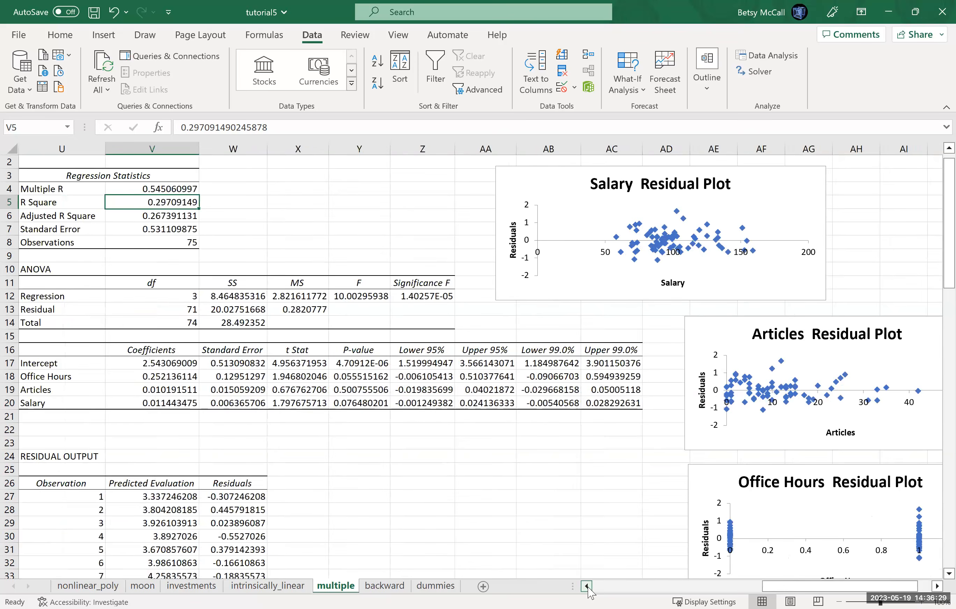
left_click(586, 587)
left_click(586, 587)
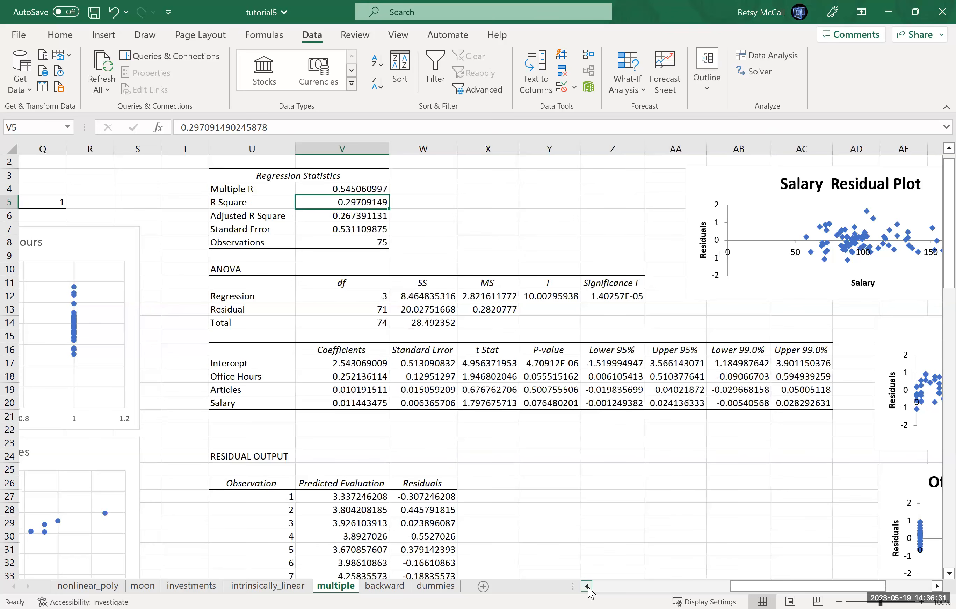
left_click(586, 587)
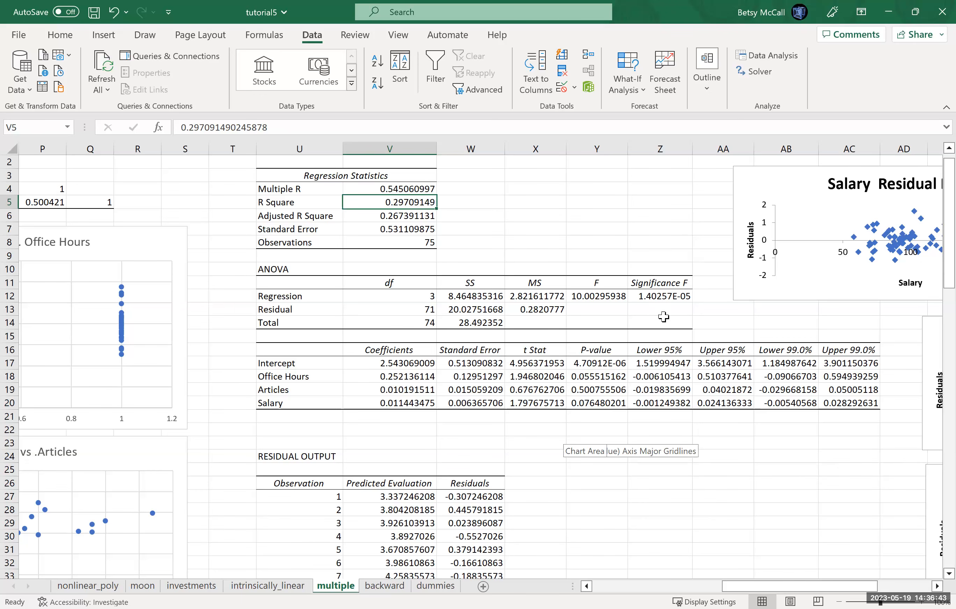
left_click(597, 389)
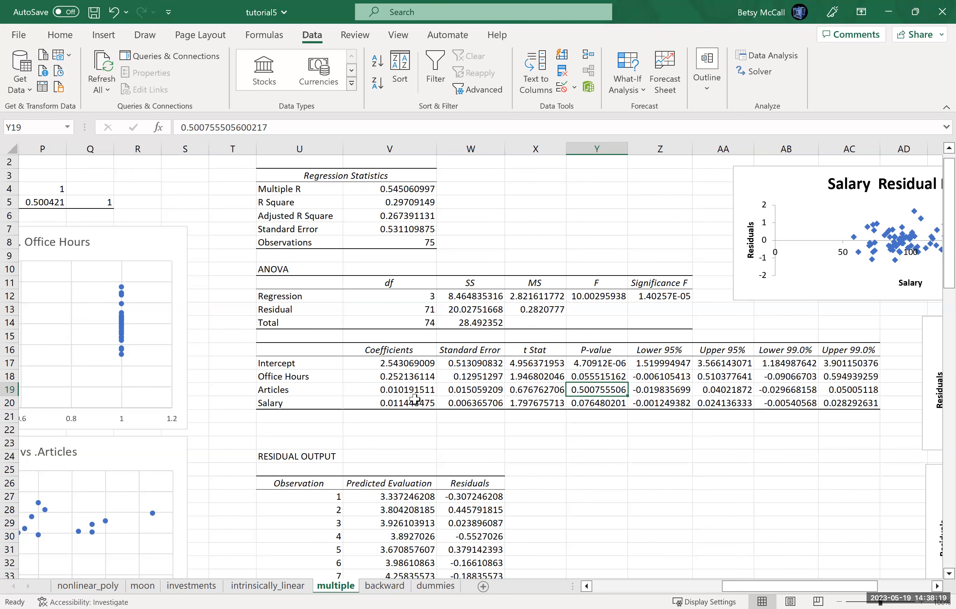
Examine the coefficients for Office Hours, Articles and Salary, comparing the Articles coefficient with its residual plot.
left_click(586, 587)
left_click(586, 587)
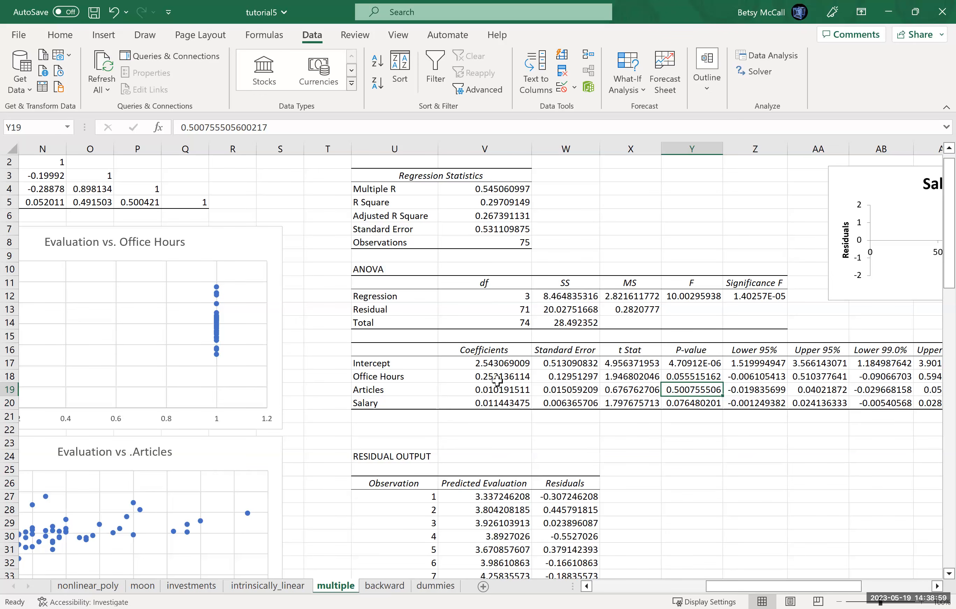
left_click(497, 379)
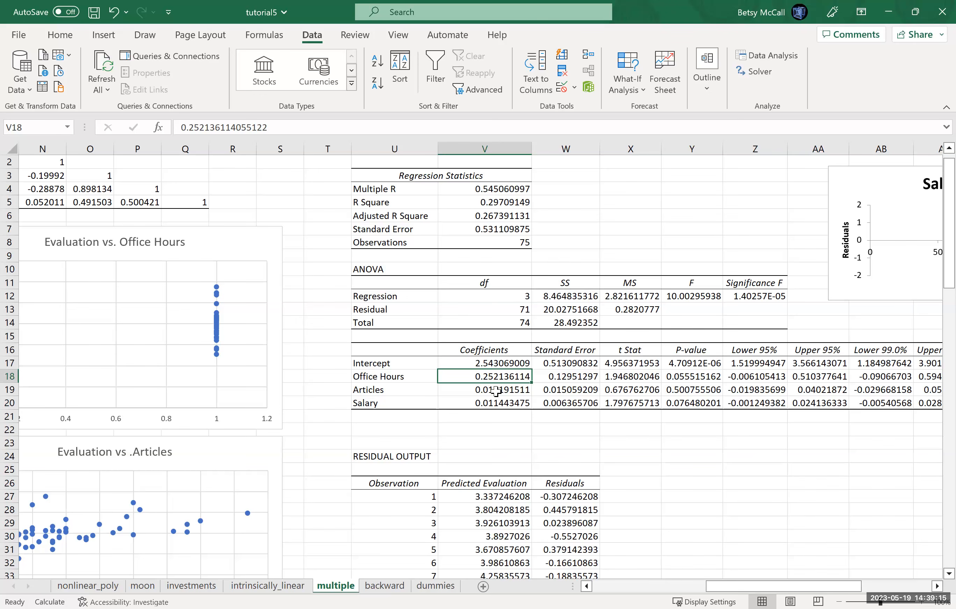
left_click(496, 392)
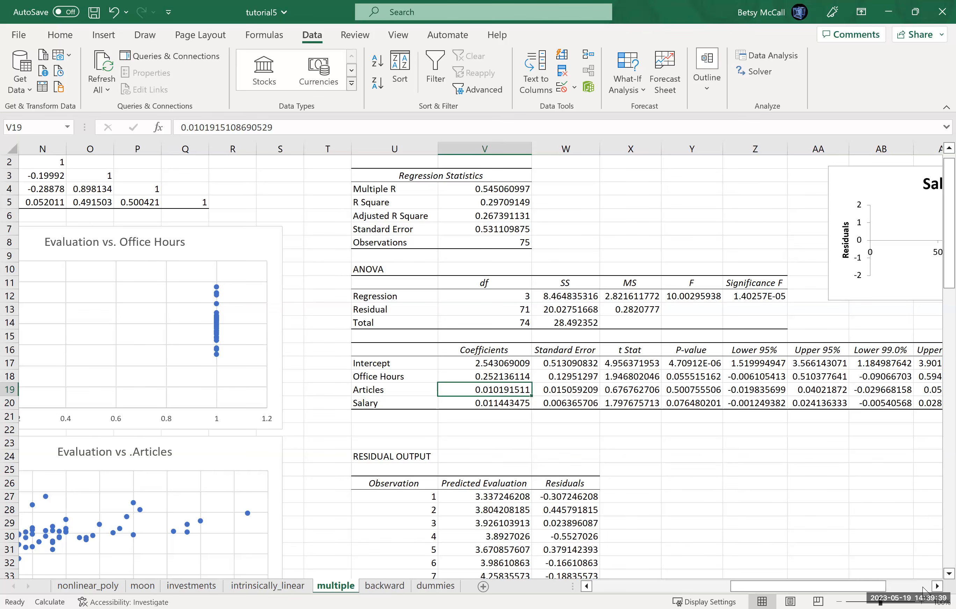
left_click(923, 589)
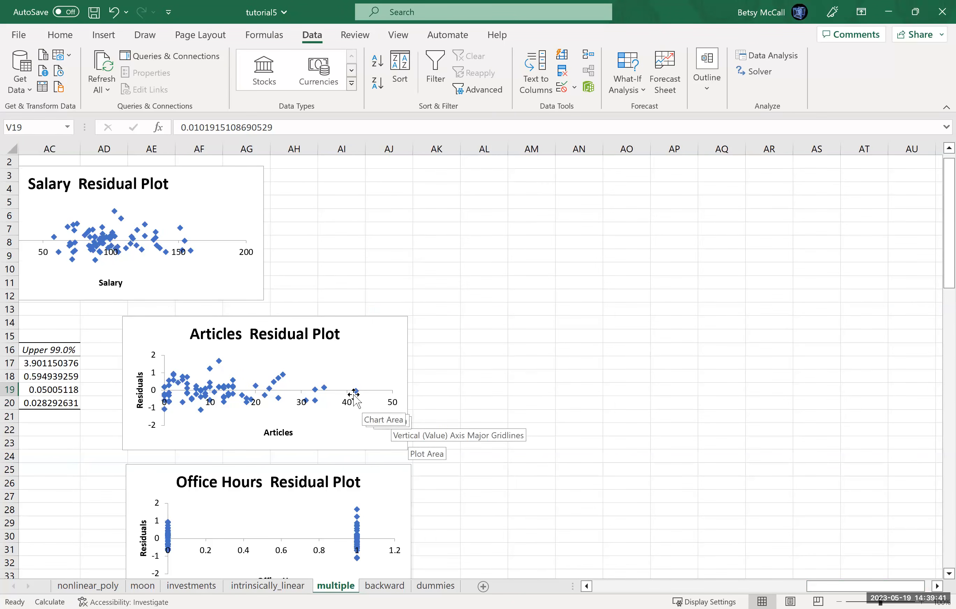
left_click(597, 588)
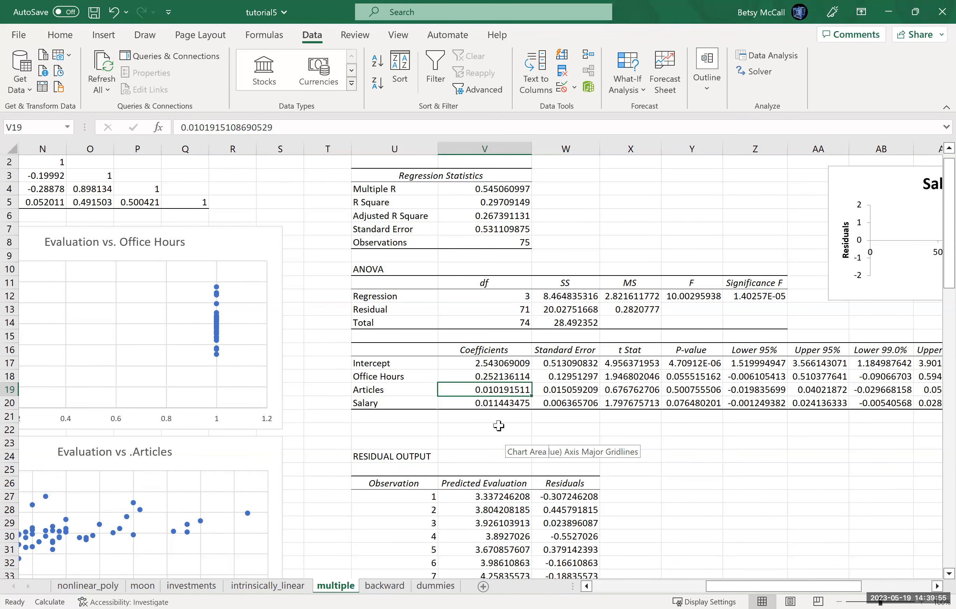
left_click(505, 404)
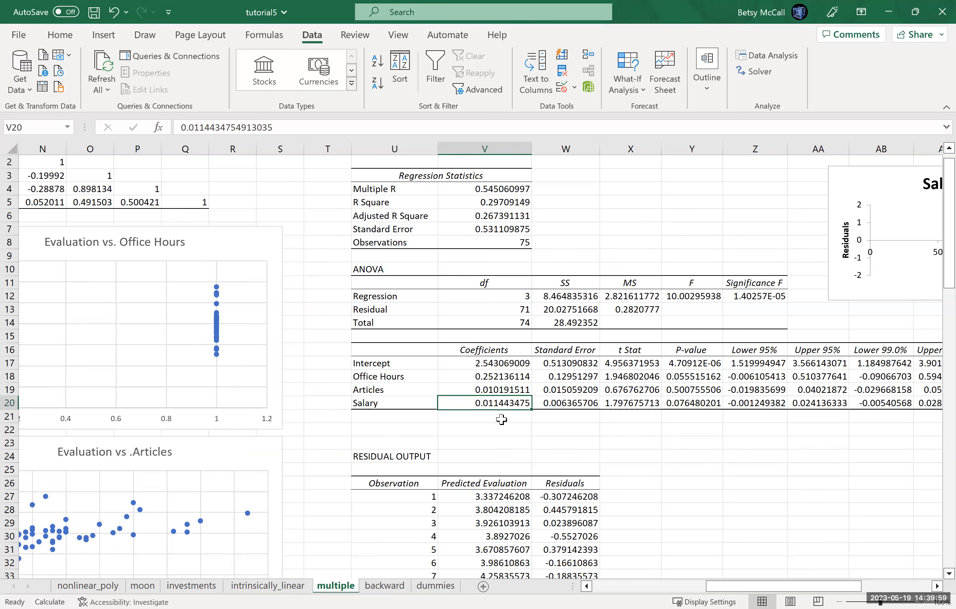